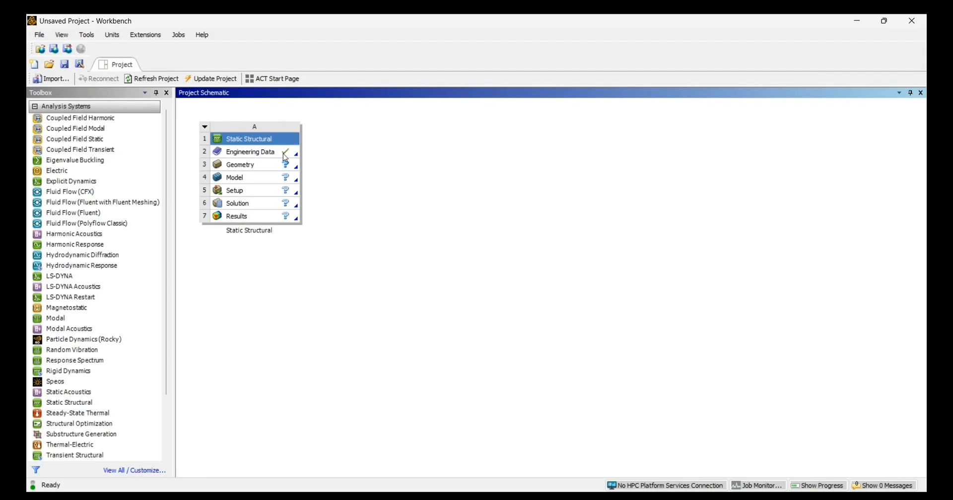
Create a new material named mild steel in the Static Structural engineering data and give it the Isotropic Elasticity property.
{"action": "double_click", "coordinate": [275, 152]}
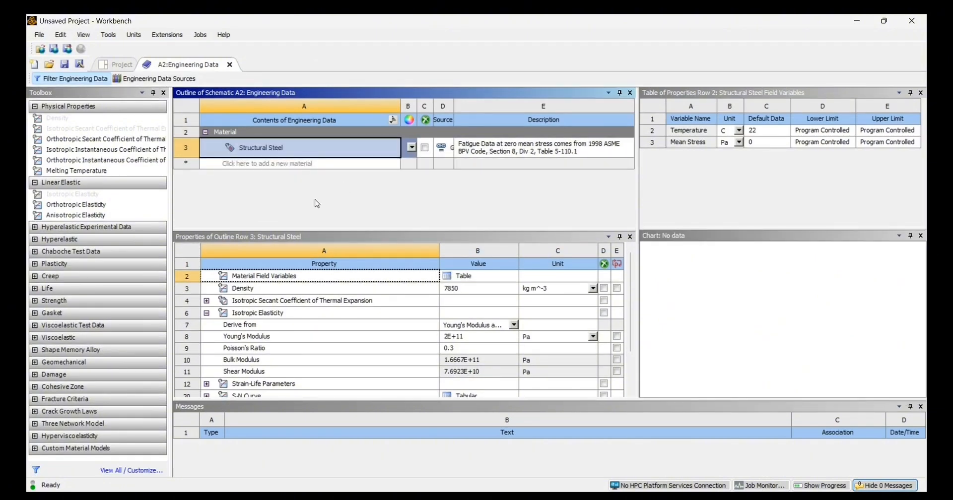
{"action": "left_click", "coordinate": [310, 165]}
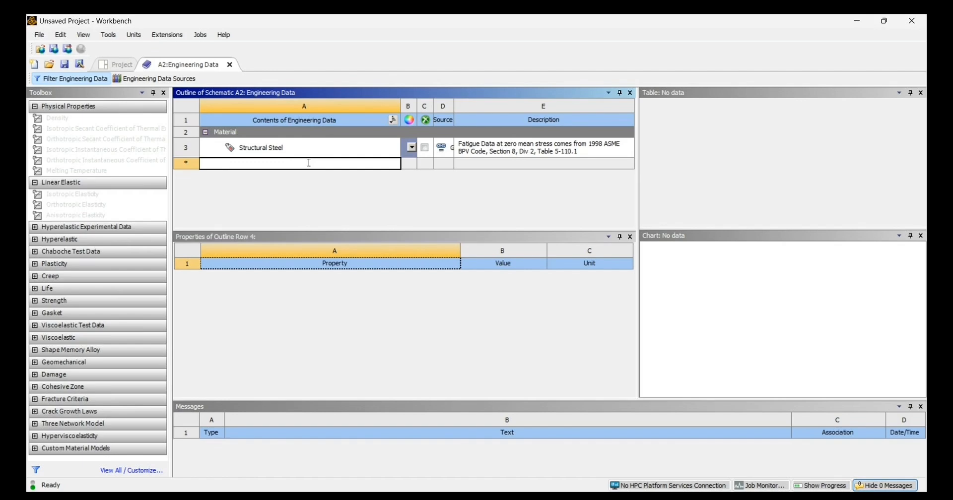
{"action": "type", "text": "mil"}
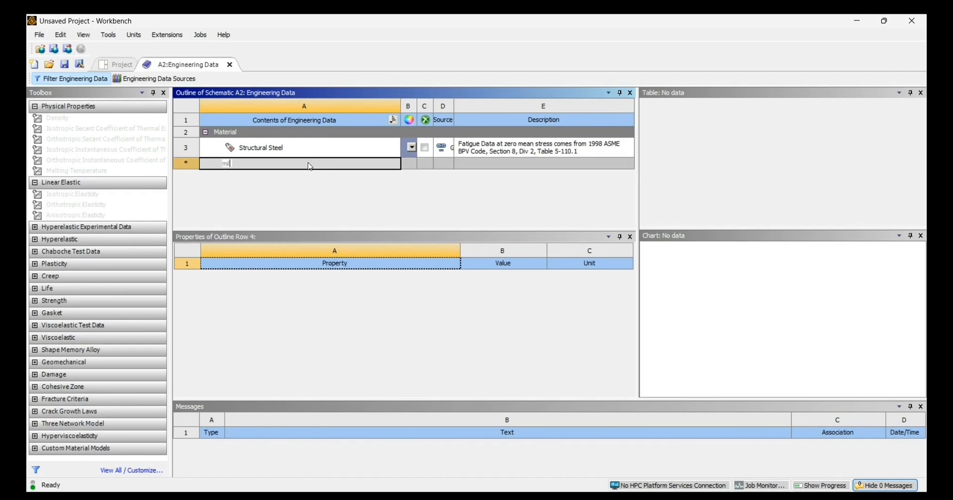
{"action": "type", "text": "d steel"}
{"action": "key", "text": "Return"}
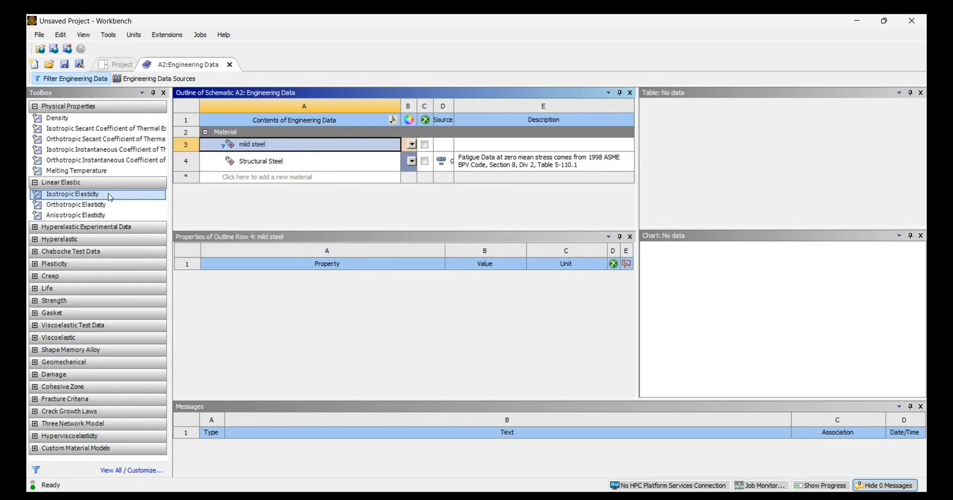
{"action": "left_click_drag", "start_coordinate": [110, 197], "coordinate": [265, 149]}
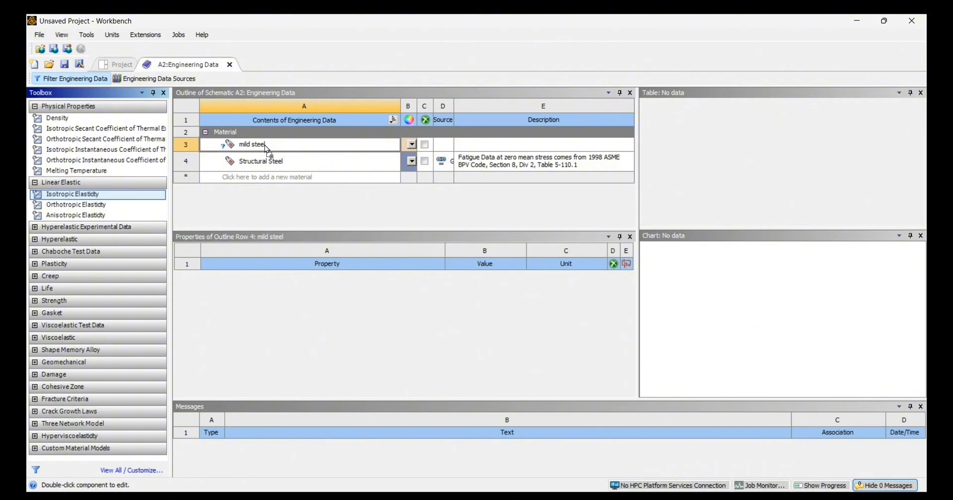
{"action": "left_click_drag", "start_coordinate": [265, 147], "coordinate": [265, 147]}
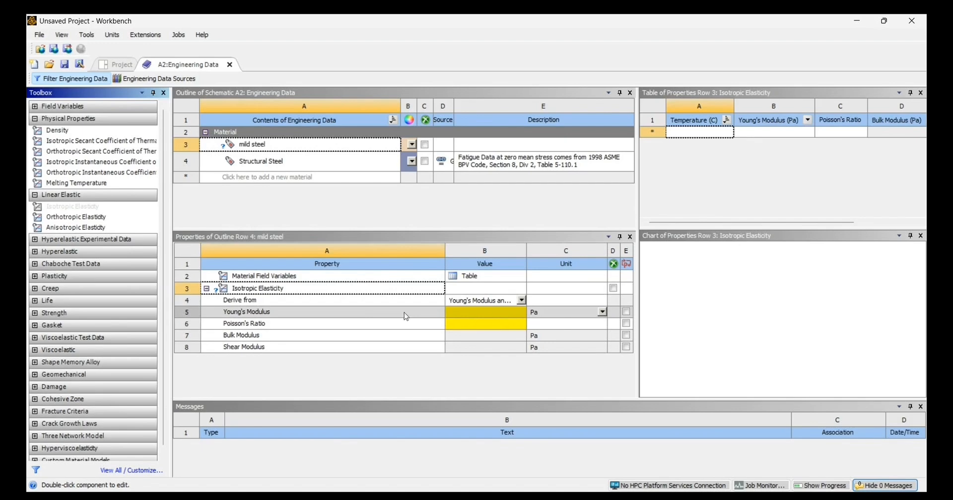
Set mild steel's Young's modulus to 200 GPa and Poisson's ratio to 0.3, finishing the engineering data.
{"action": "left_click", "coordinate": [604, 311]}
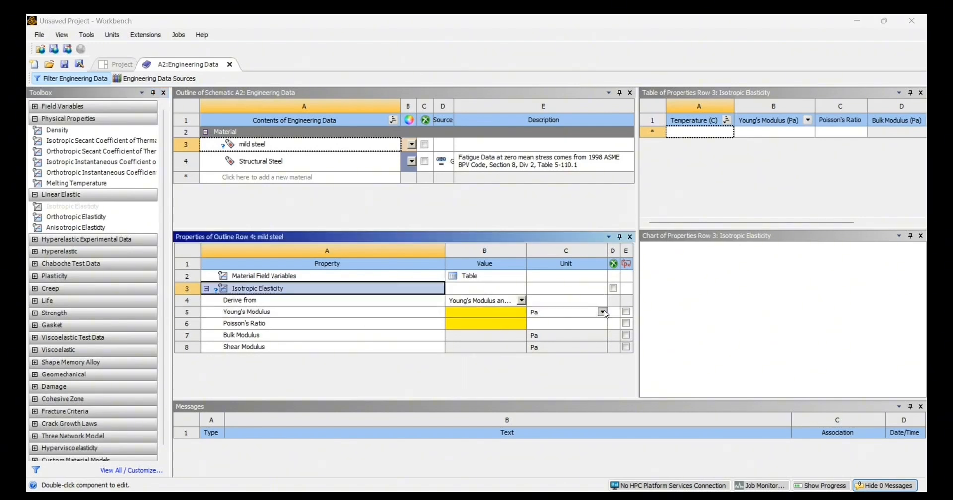
{"action": "left_click", "coordinate": [545, 387]}
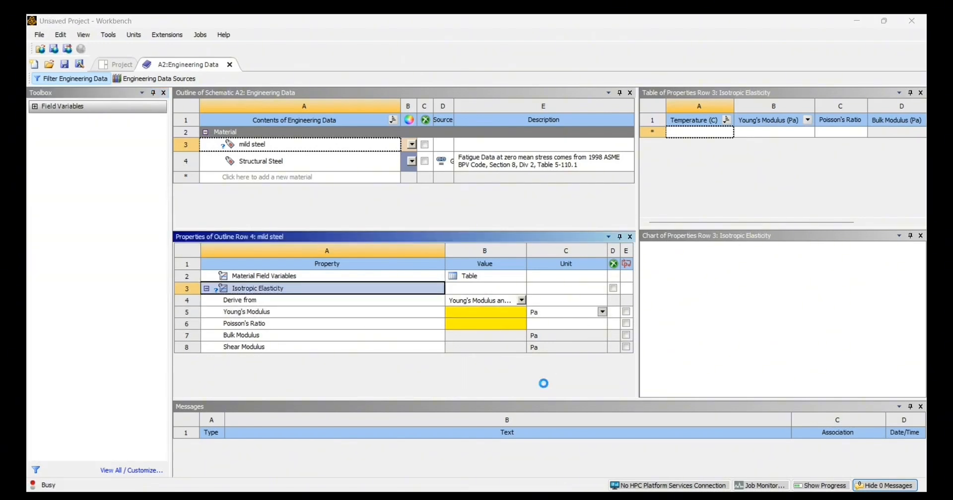
{"action": "left_click", "coordinate": [486, 312]}
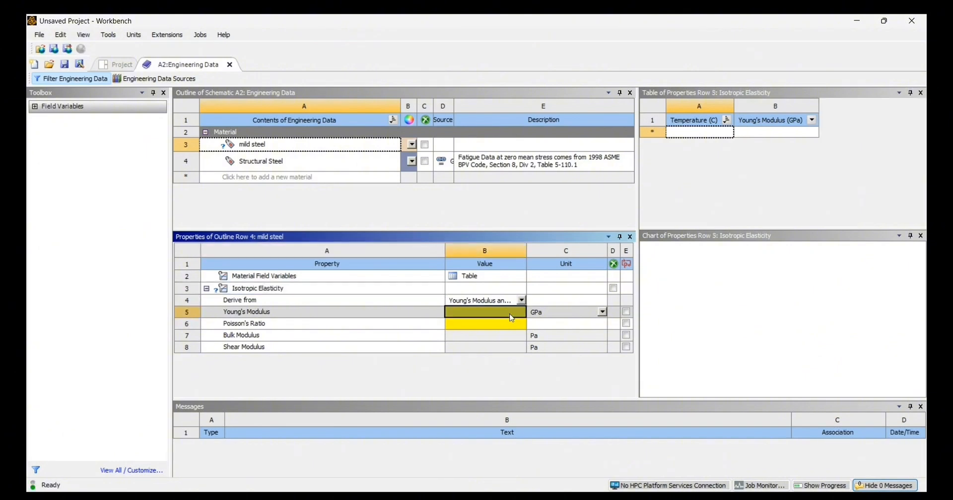
{"action": "type", "text": "200"}
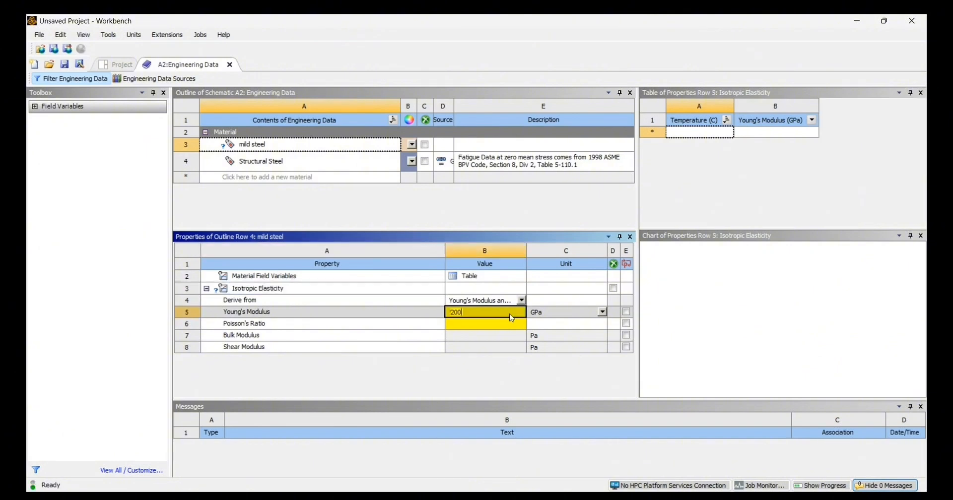
{"action": "left_click", "coordinate": [514, 322]}
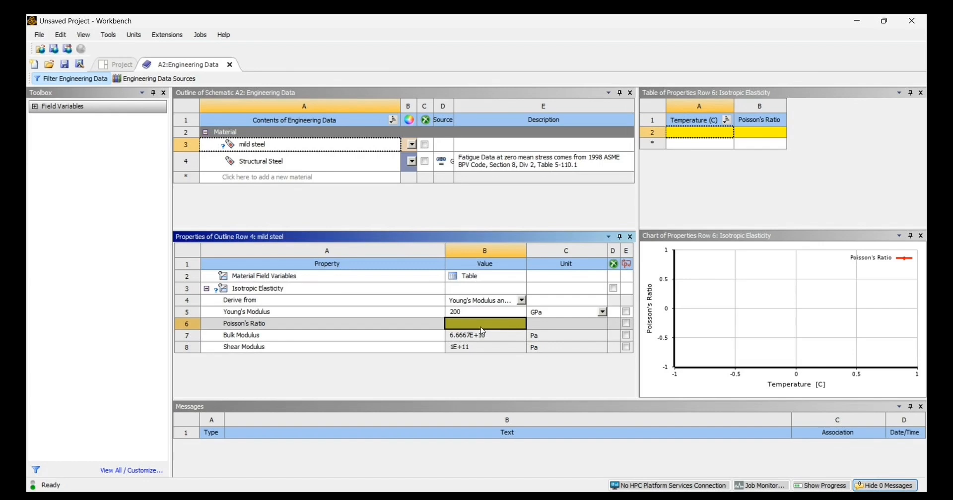
{"action": "type", "text": "0.3"}
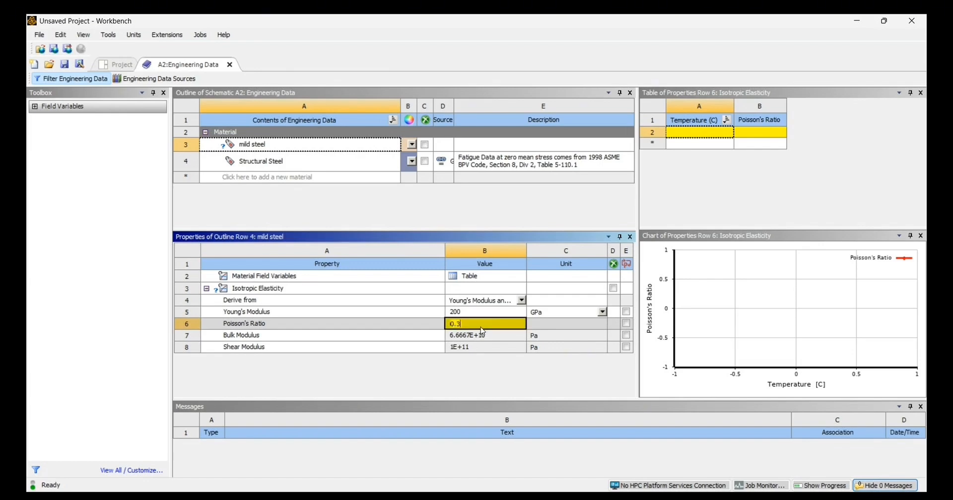
{"action": "key", "text": "Return"}
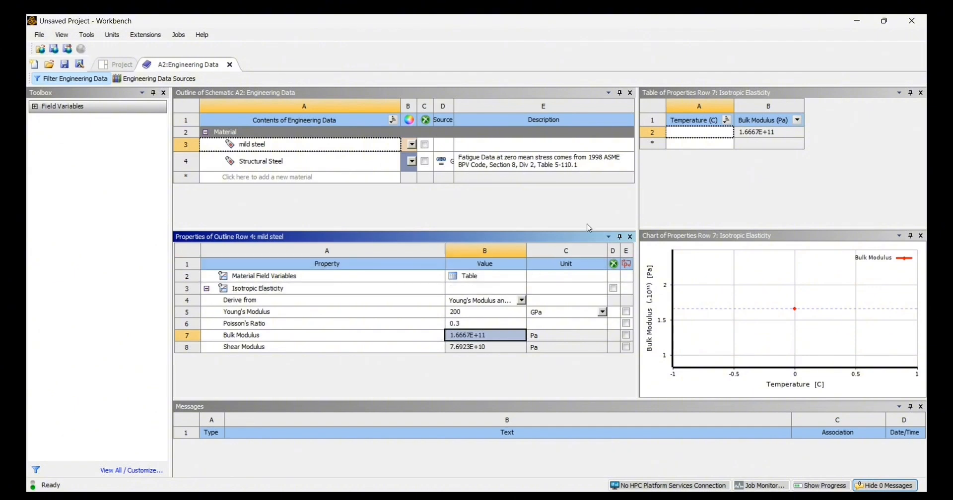
{"action": "left_click", "coordinate": [230, 65]}
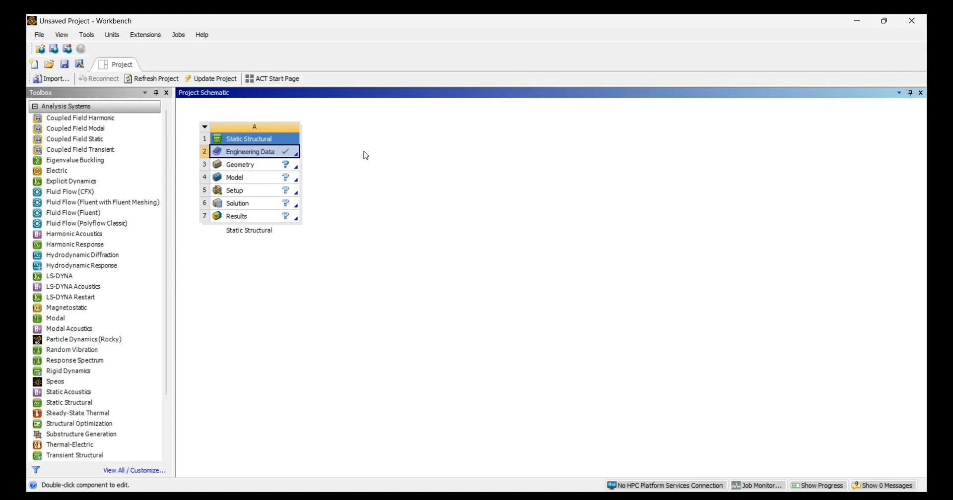
Open the geometry in Ansys Discovery and sketch a 30 mm by 10 mm rectangle around the origin in plan view.
{"action": "double_click", "coordinate": [284, 169]}
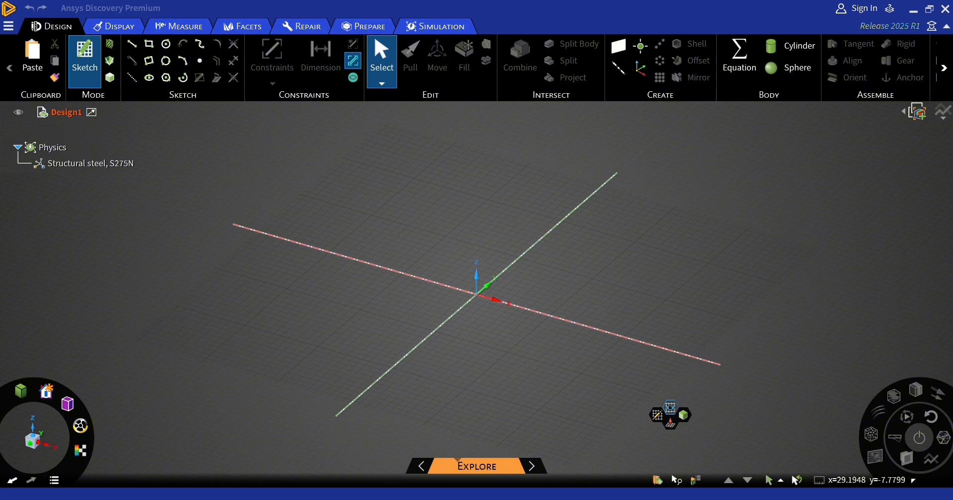
{"action": "left_click", "coordinate": [670, 408]}
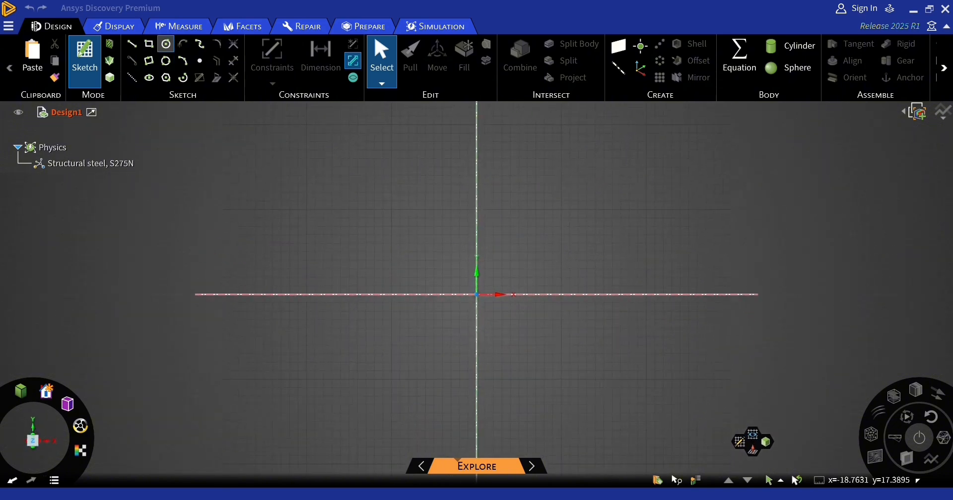
{"action": "left_click", "coordinate": [149, 43]}
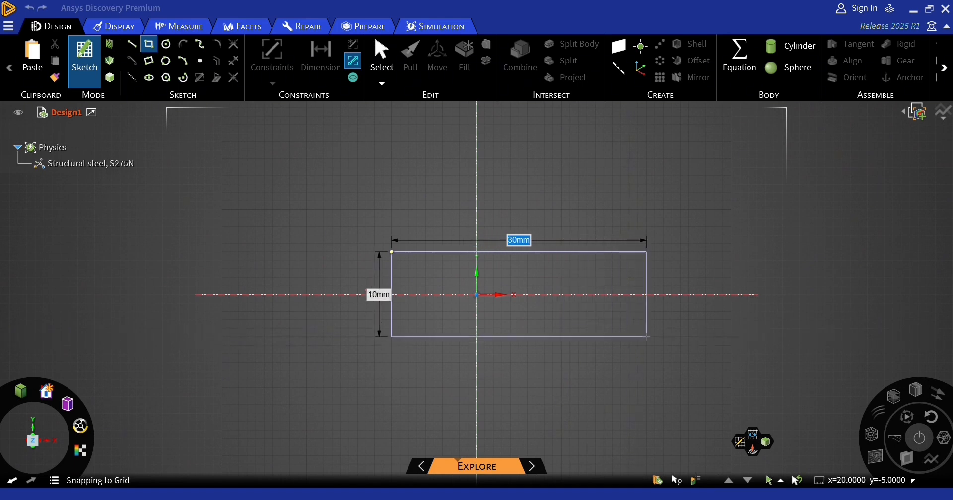
{"action": "left_click", "coordinate": [647, 337]}
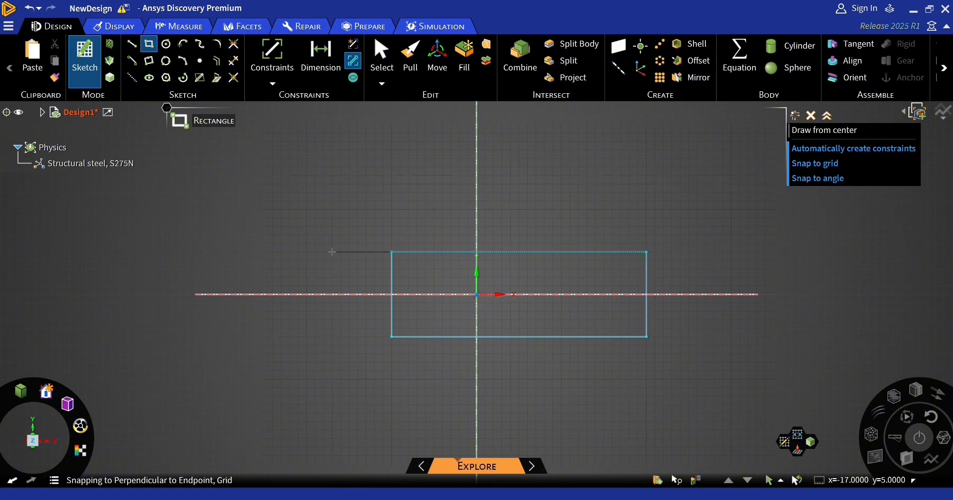
{"action": "key", "text": "Escape"}
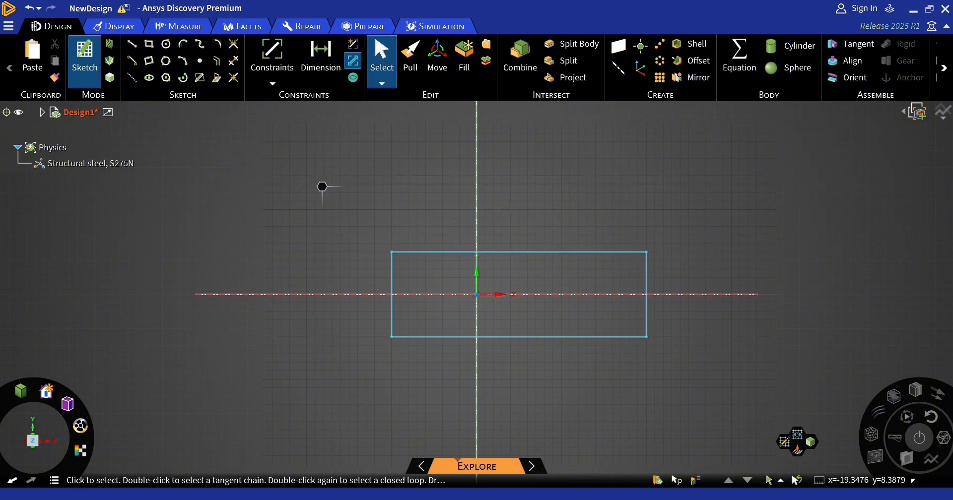
Pull the rectangular face 300 mm along Z to form a solid bar.
{"action": "left_click", "coordinate": [411, 58]}
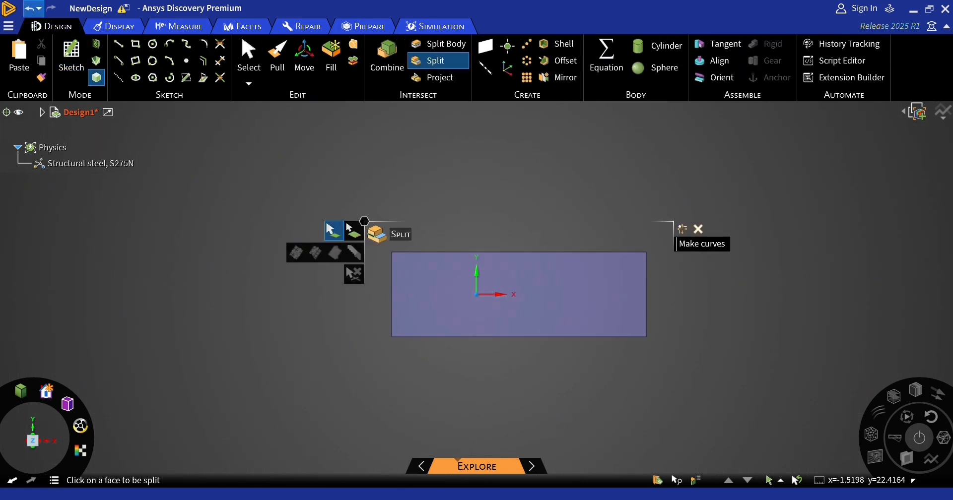
{"action": "key", "text": "ctrl+z"}
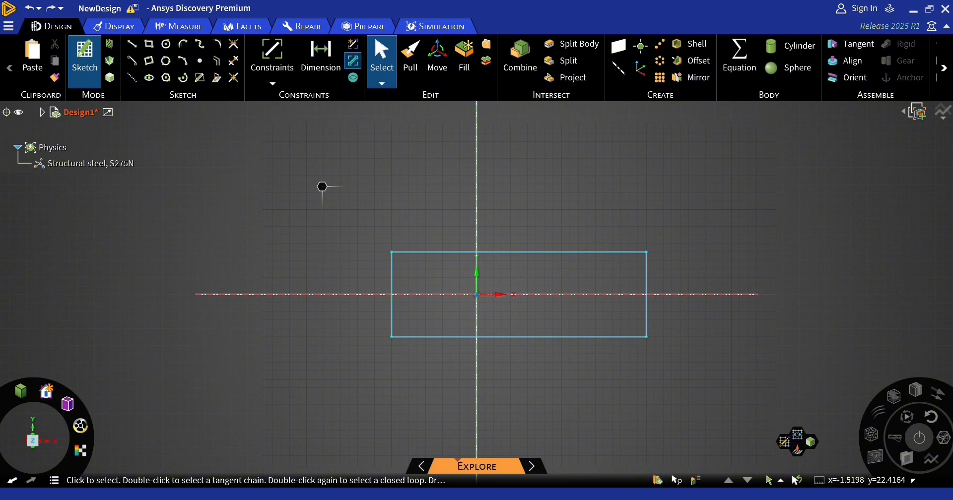
{"action": "key", "text": "p"}
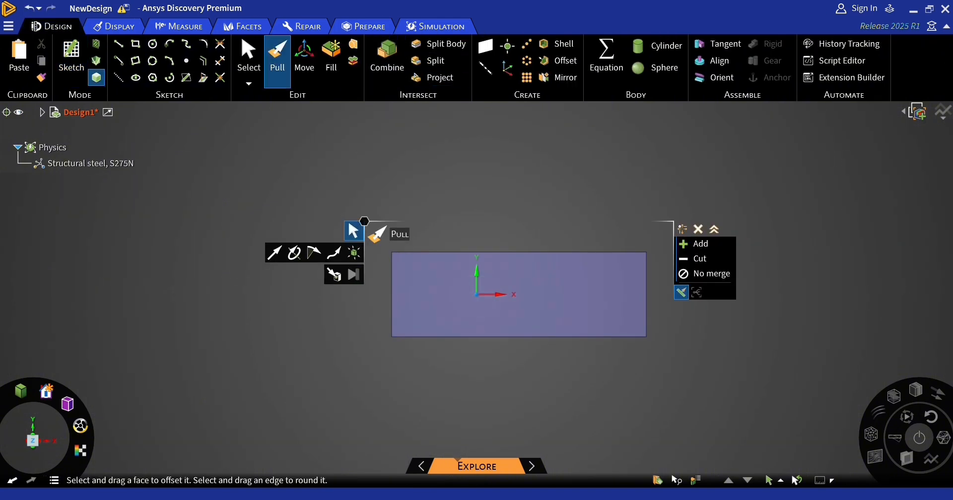
{"action": "left_click", "coordinate": [642, 281]}
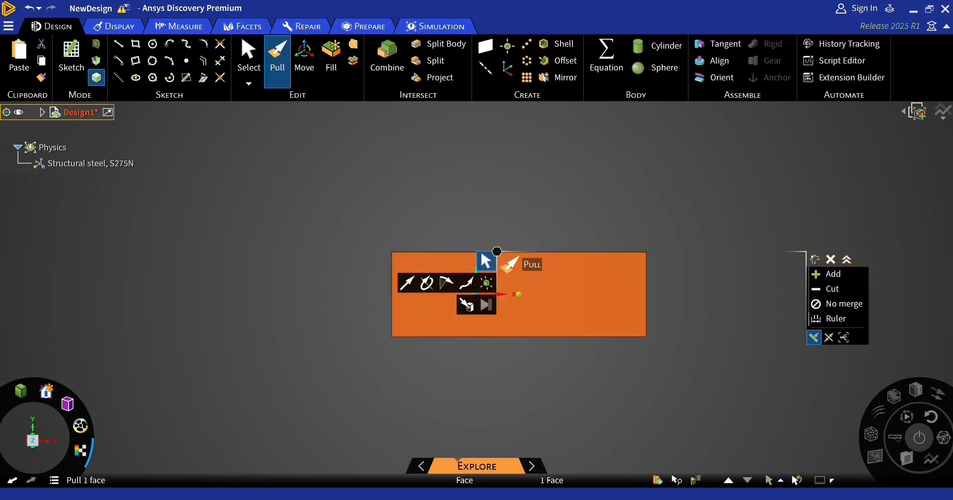
{"action": "middle_click_drag", "start_coordinate": [642, 281], "coordinate": [516, 283]}
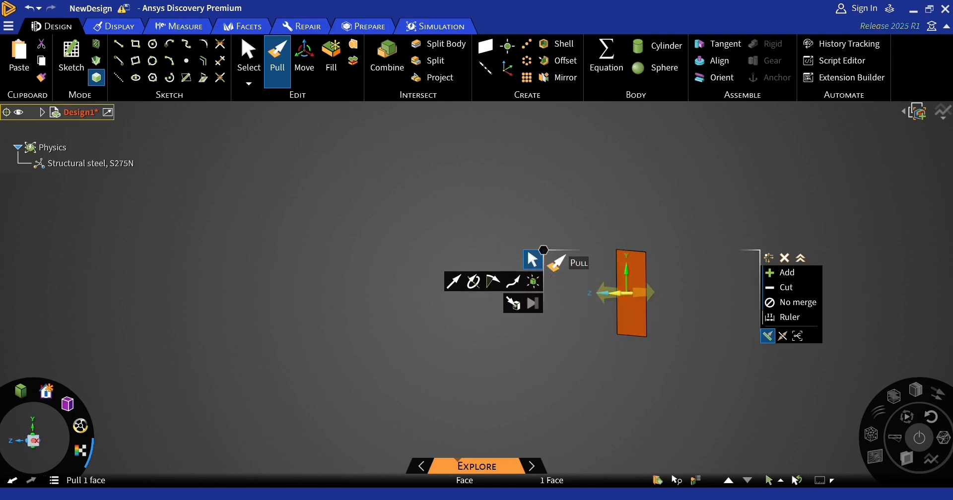
{"action": "left_click_drag", "start_coordinate": [619, 294], "coordinate": [387, 295]}
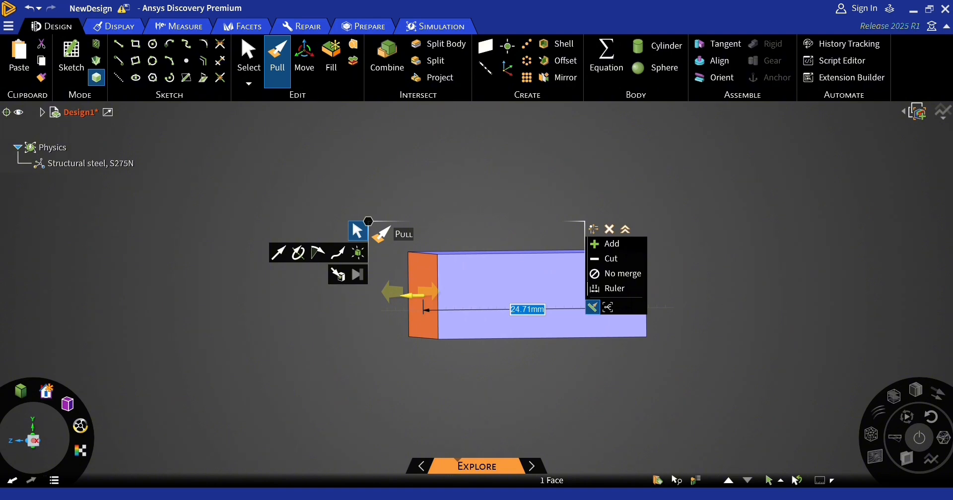
{"action": "type", "text": "300"}
{"action": "key", "text": "Return"}
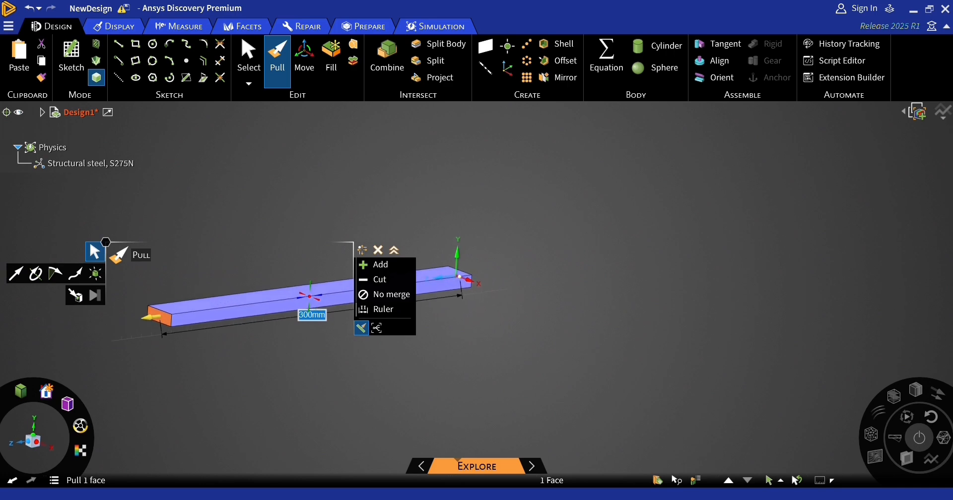
{"action": "left_click", "coordinate": [565, 244]}
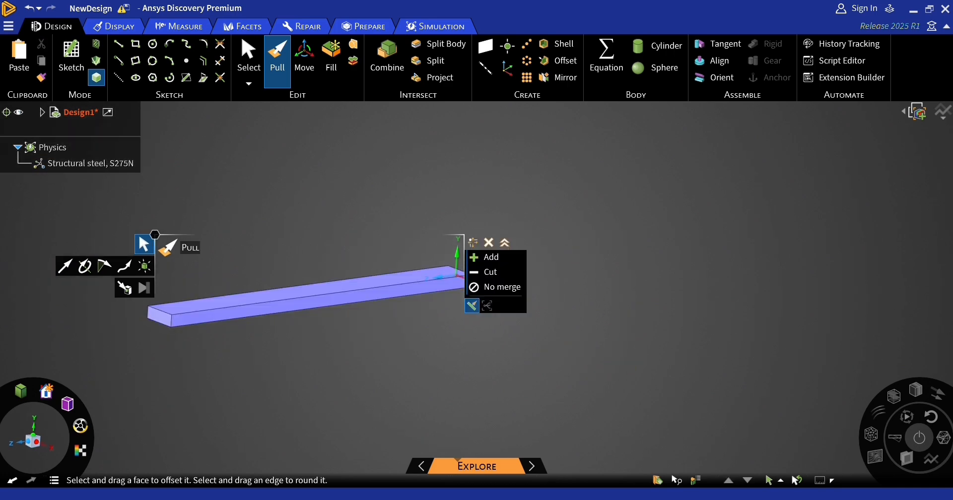
{"action": "left_click", "coordinate": [143, 163]}
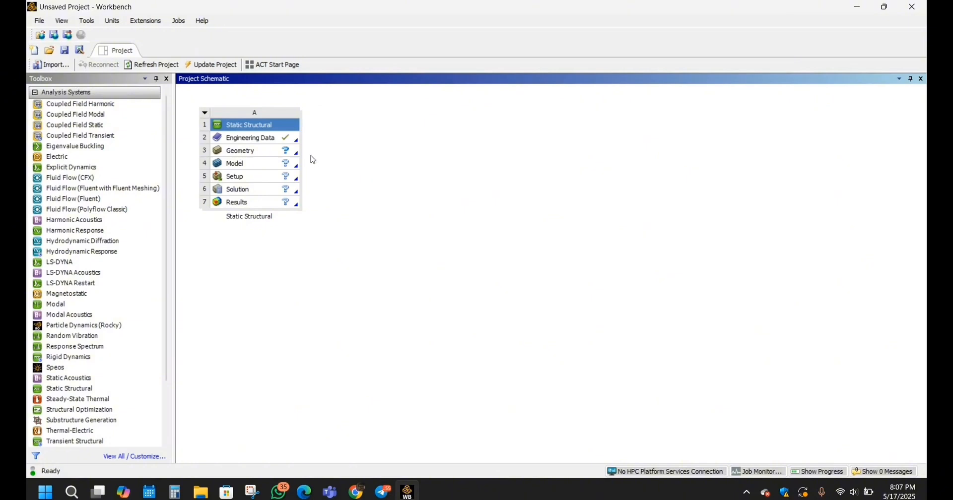
In Workbench, import NewDesign.dsco as the geometry of the Static Structural system.
{"action": "right_click", "coordinate": [298, 154]}
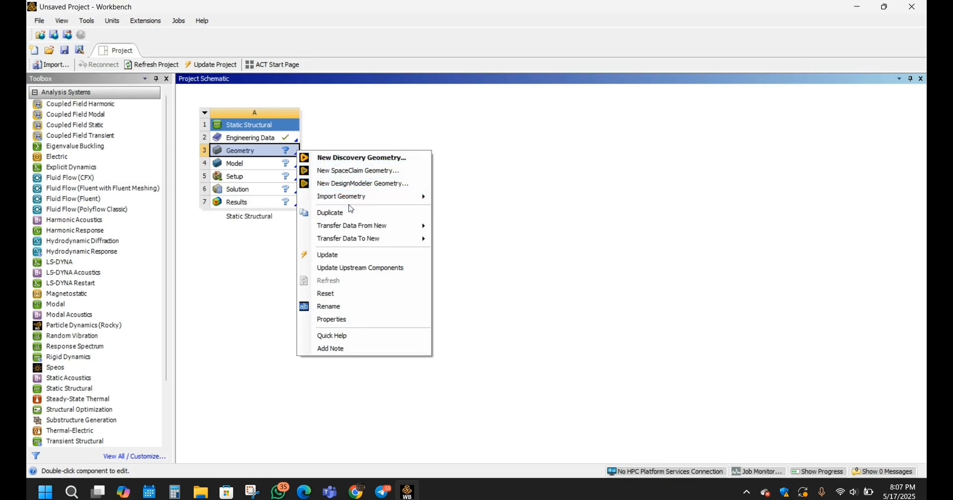
{"action": "mouse_move", "coordinate": [367, 204]}
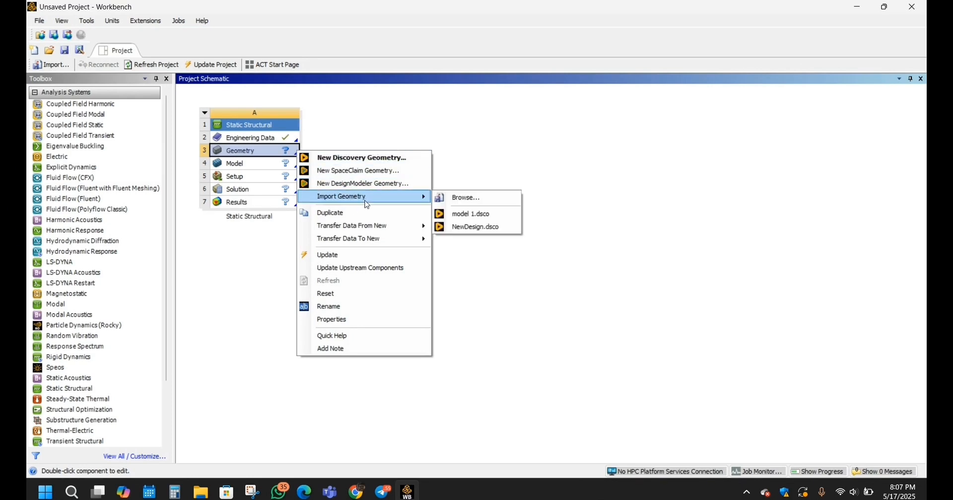
{"action": "left_click", "coordinate": [493, 229]}
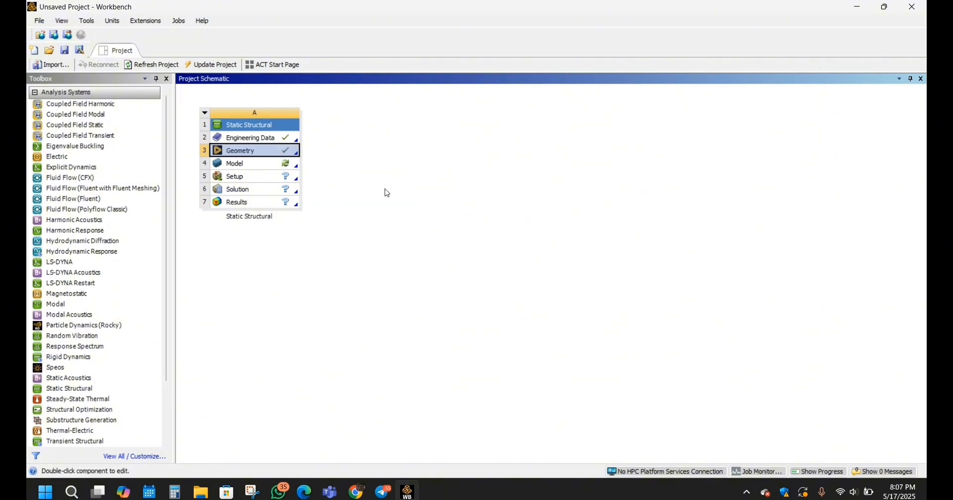
Update the Model component of the Static Structural system.
{"action": "left_click", "coordinate": [291, 166]}
{"action": "right_click", "coordinate": [291, 167]}
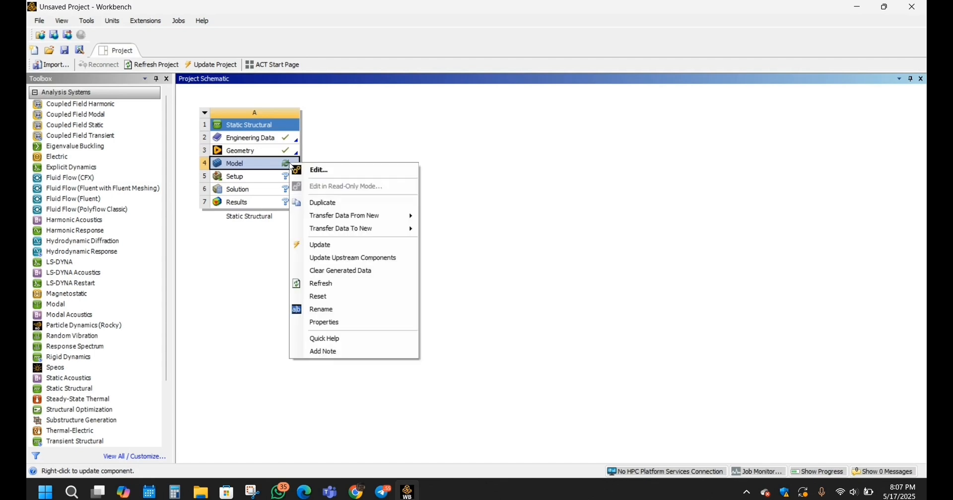
{"action": "left_click", "coordinate": [358, 245]}
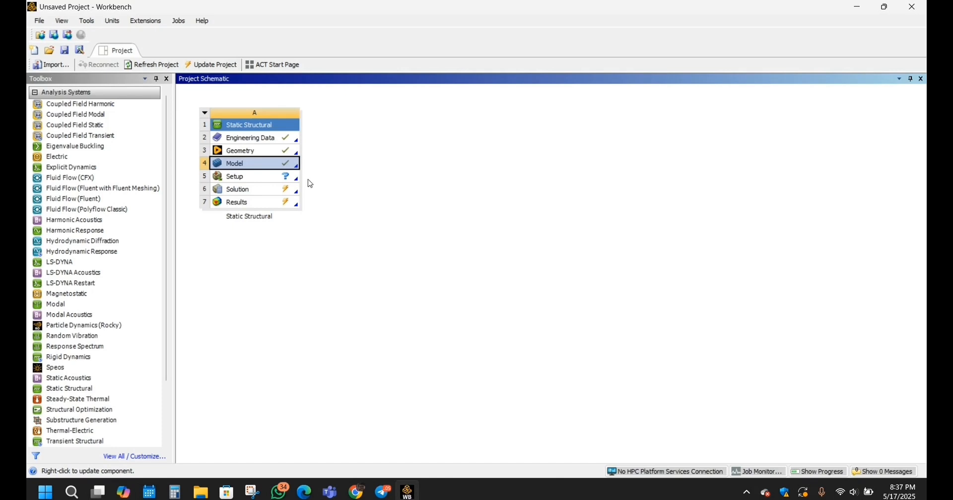
Open the analysis setup in Ansys Mechanical and display the bar's mesh.
{"action": "double_click", "coordinate": [277, 179]}
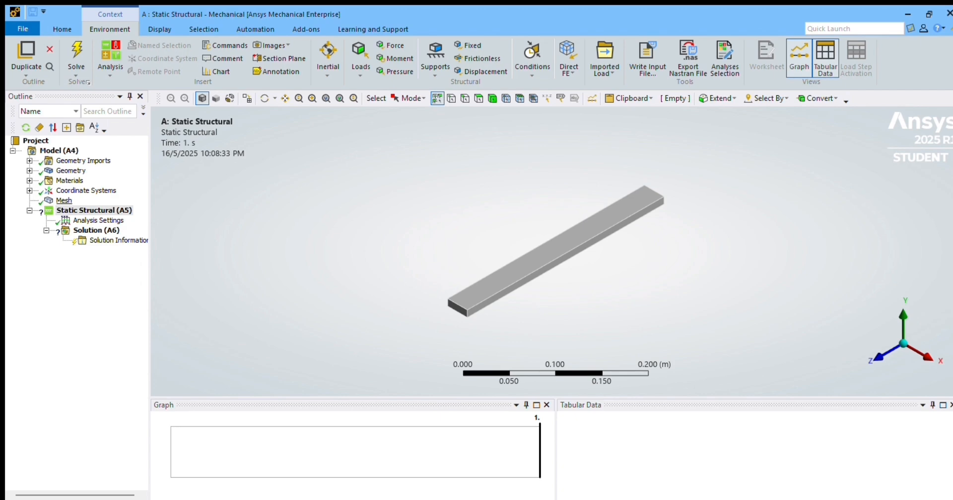
{"action": "left_click", "coordinate": [64, 201]}
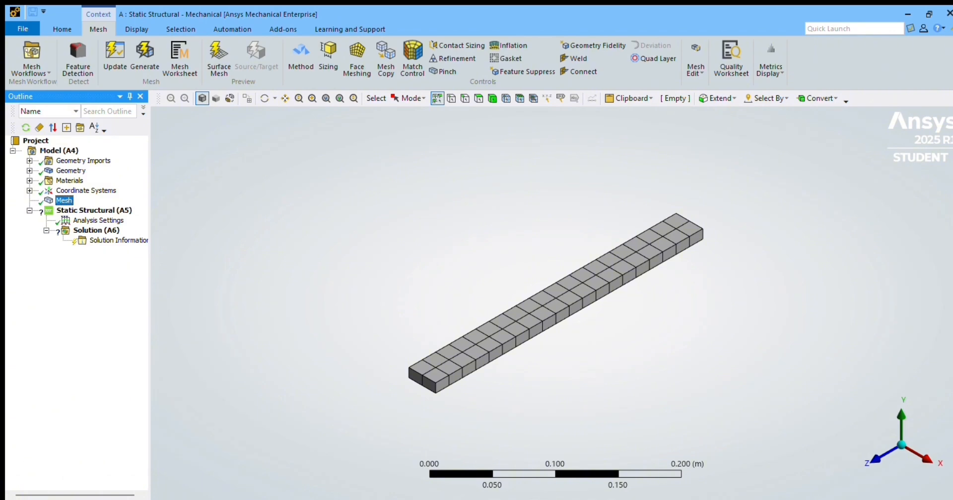
Add a mesh sizing control scoped to the whole bar body.
{"action": "left_click", "coordinate": [235, 188]}
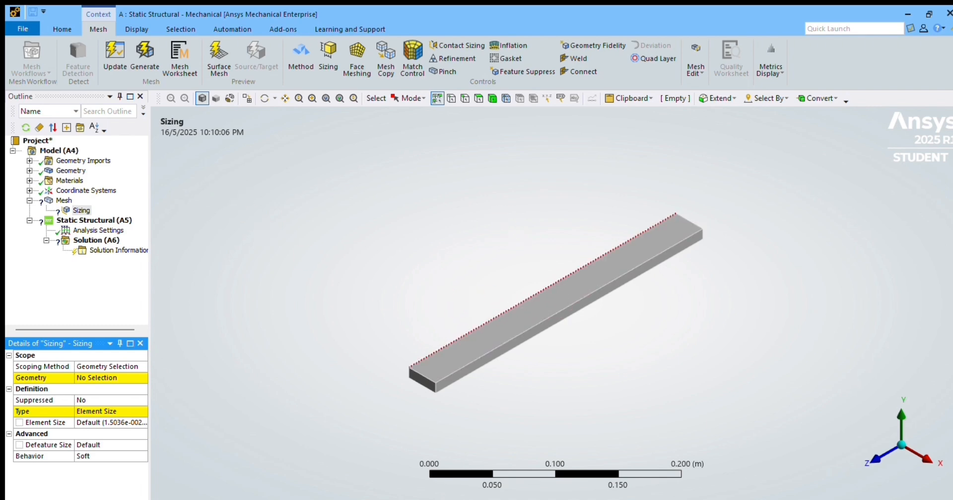
{"action": "left_click", "coordinate": [536, 300]}
{"action": "double_click", "coordinate": [536, 300]}
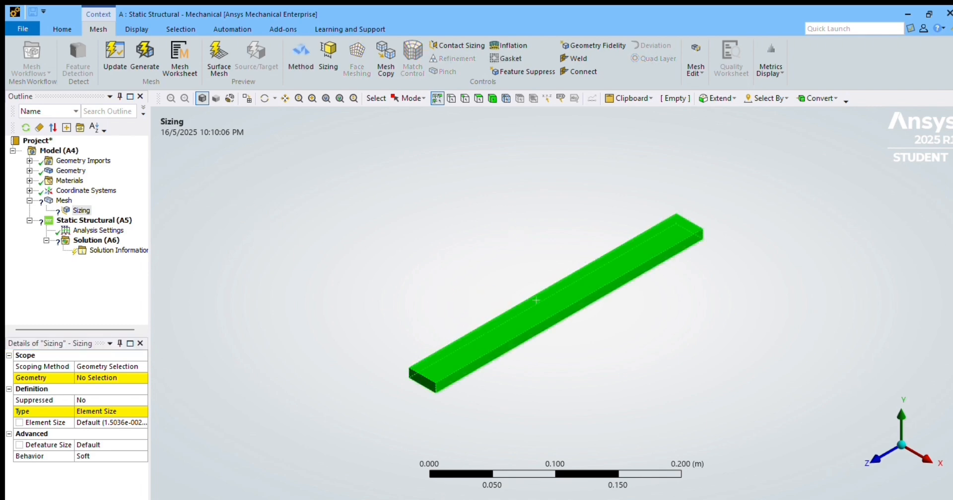
{"action": "left_click", "coordinate": [98, 378]}
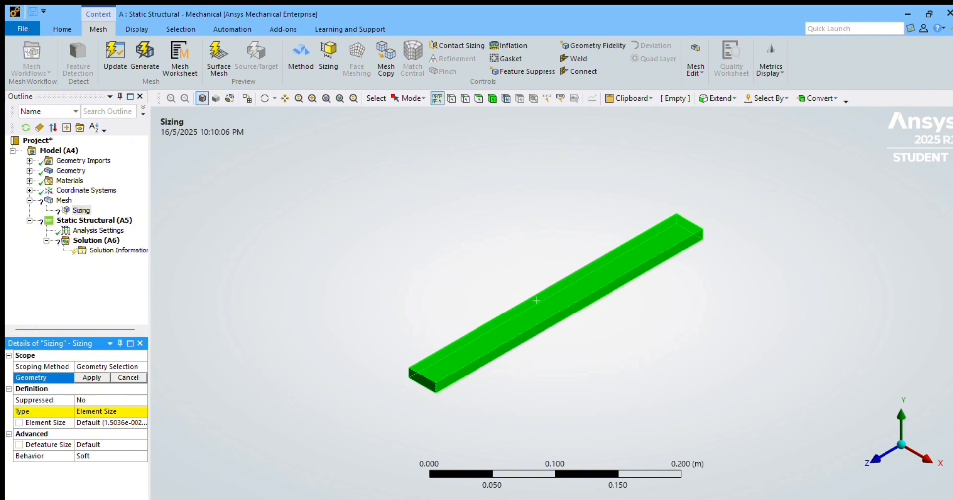
{"action": "left_click", "coordinate": [92, 379]}
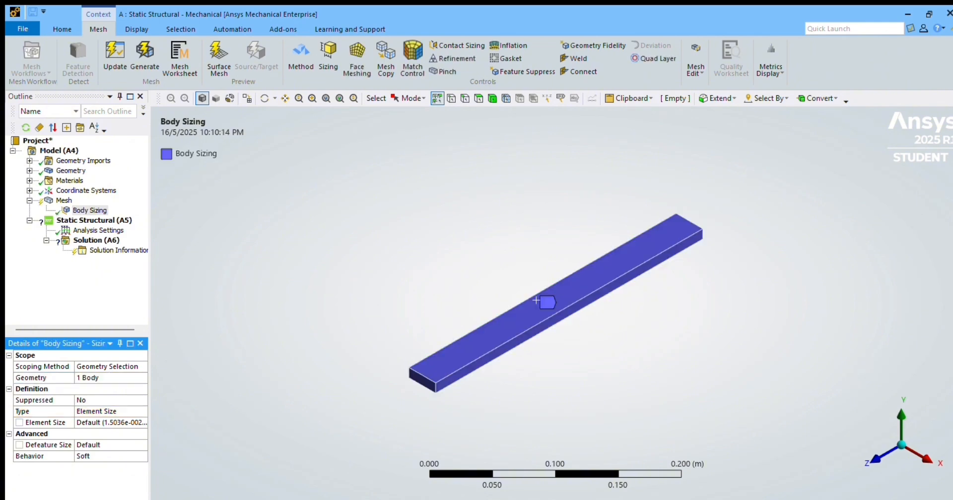
Set the body sizing's element size to 0.005 m and regenerate the bar's mesh.
{"action": "left_click", "coordinate": [102, 423]}
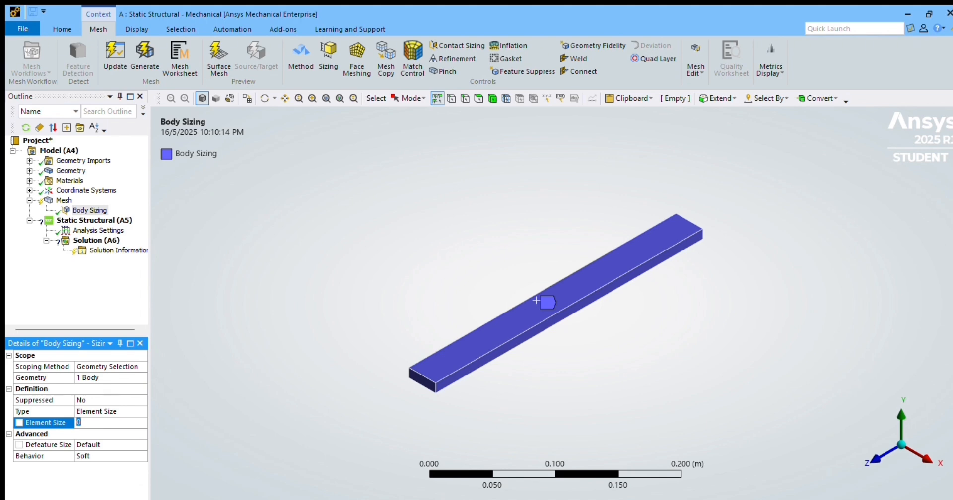
{"action": "type", "text": "0.005"}
{"action": "key", "text": "Return"}
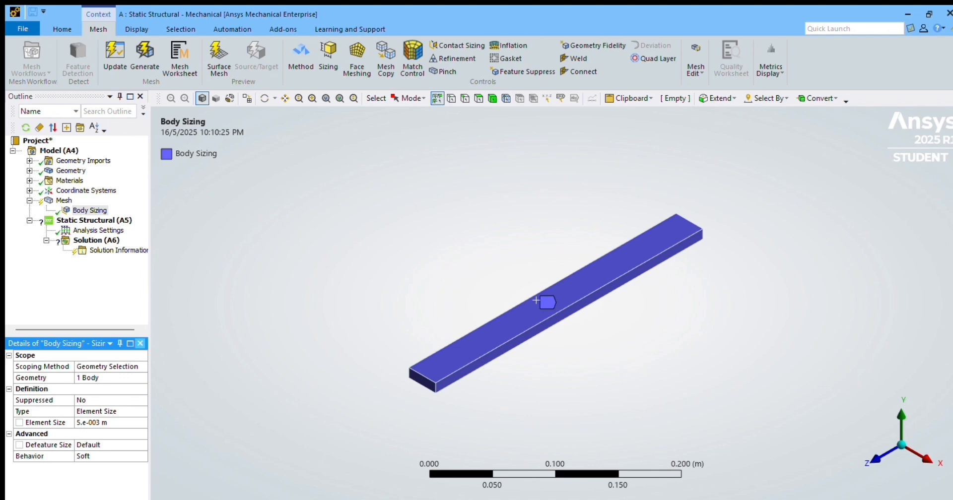
{"action": "left_click", "coordinate": [140, 343]}
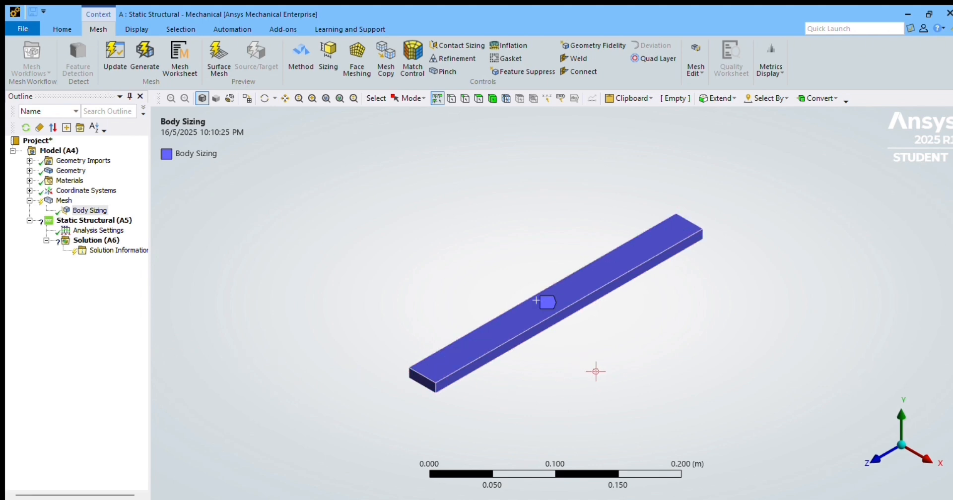
{"action": "mouse_move", "coordinate": [595, 371]}
{"action": "middle_mouse_down"}
{"action": "mouse_move", "coordinate": [549, 334]}
{"action": "mouse_move", "coordinate": [586, 372]}
{"action": "middle_mouse_up"}
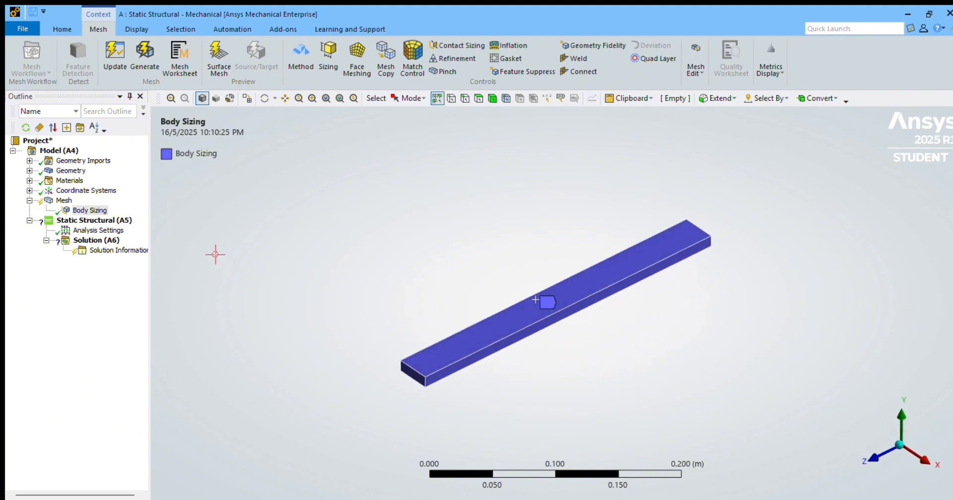
{"action": "left_click", "coordinate": [64, 201]}
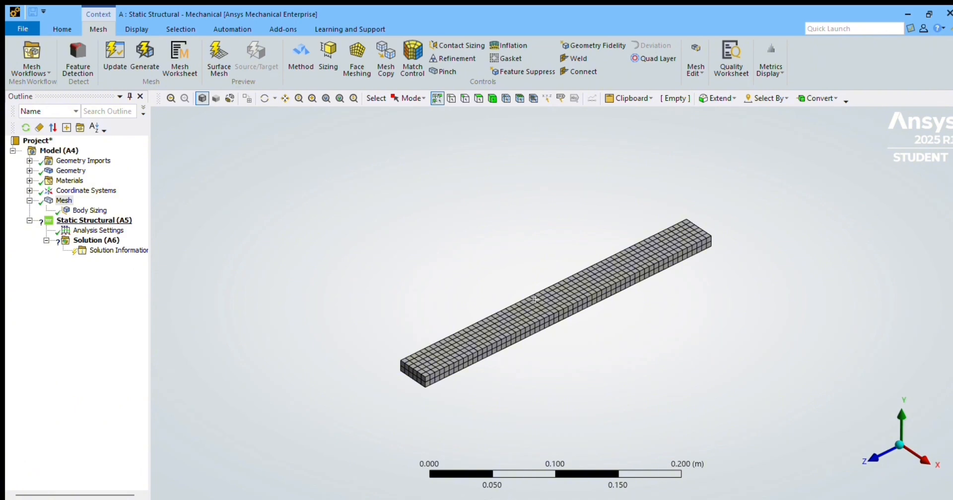
Add a force to the static structural analysis, scoped to the upper short edge at the bar's +Z end.
{"action": "left_click", "coordinate": [94, 220]}
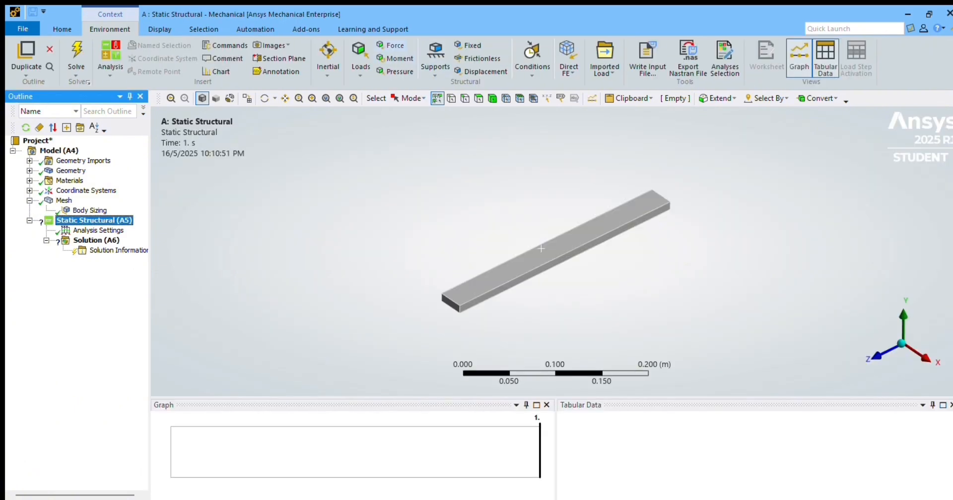
{"action": "left_click", "coordinate": [390, 45]}
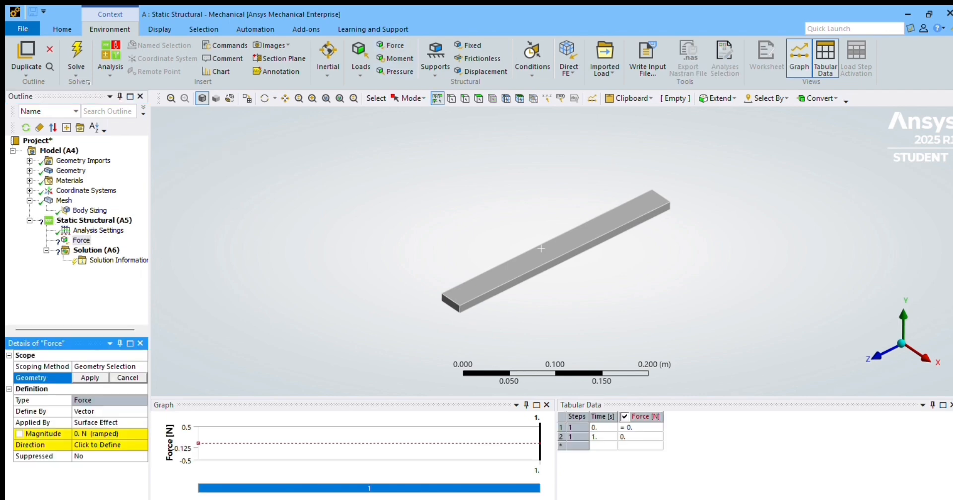
{"action": "scroll", "coordinate": [540, 248], "scroll_direction": "up", "scroll_amount": 5}
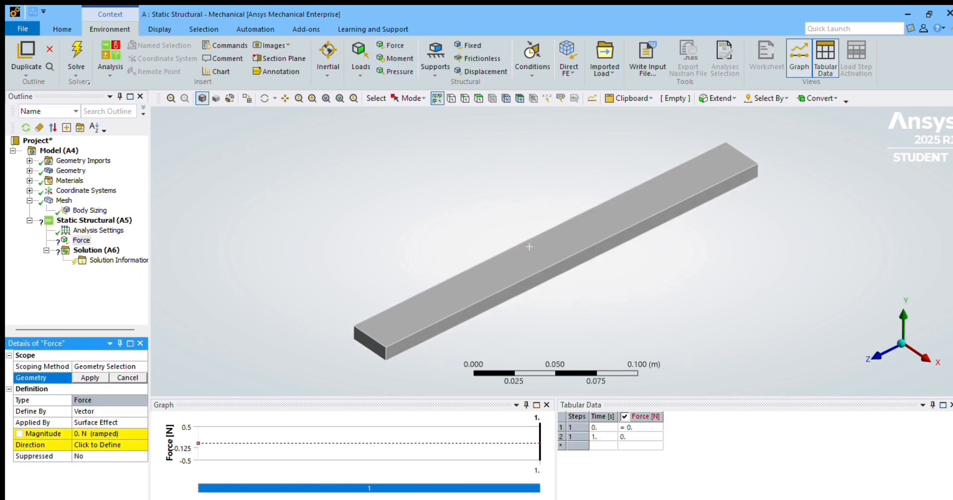
{"action": "scroll", "coordinate": [528, 247], "scroll_direction": "up", "scroll_amount": 1}
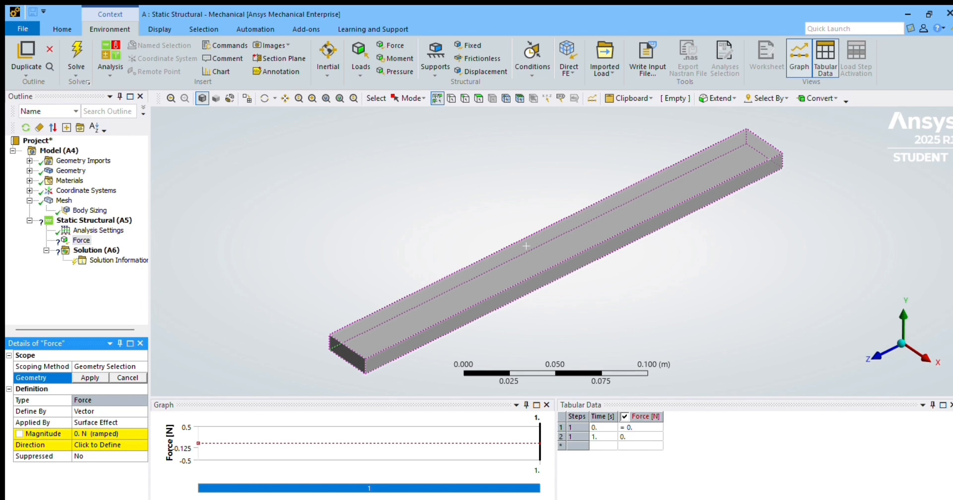
{"action": "scroll", "coordinate": [526, 246], "scroll_direction": "up", "scroll_amount": 2}
{"action": "mouse_move", "coordinate": [515, 244]}
{"action": "middle_mouse_down"}
{"action": "mouse_move", "coordinate": [531, 226]}
{"action": "mouse_move", "coordinate": [529, 240]}
{"action": "middle_mouse_up"}
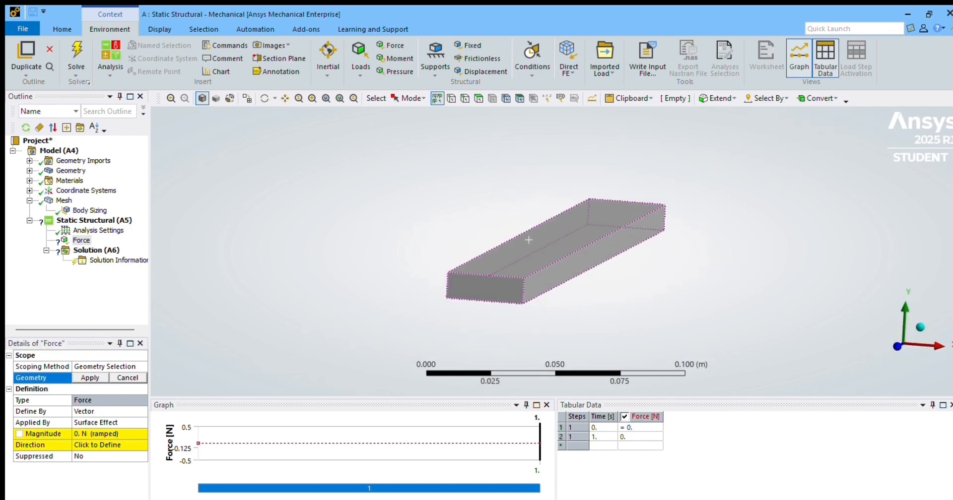
{"action": "left_click", "coordinate": [528, 240]}
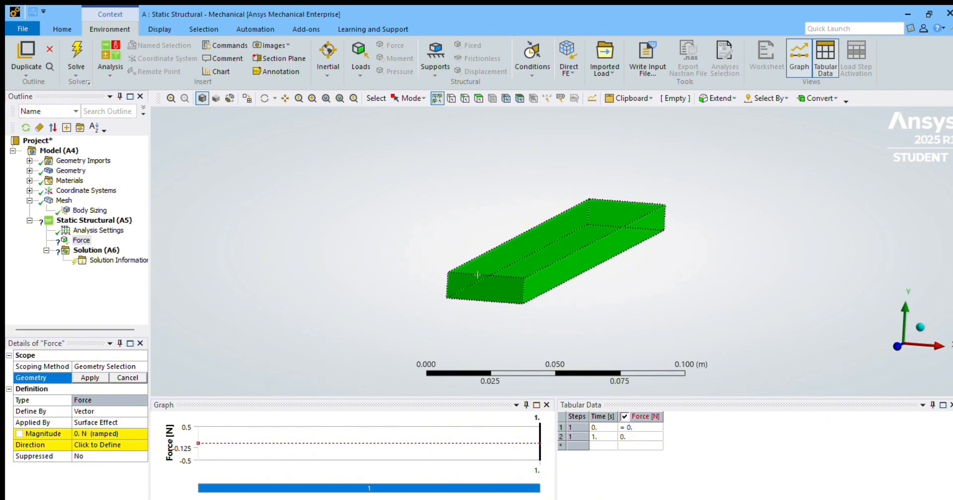
{"action": "left_click", "coordinate": [478, 274]}
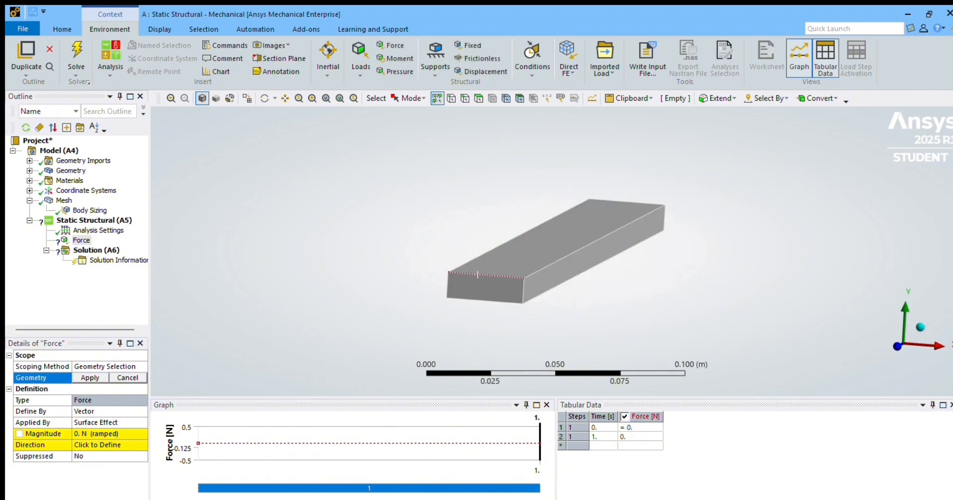
{"action": "left_click", "coordinate": [478, 274]}
{"action": "left_click", "coordinate": [90, 378]}
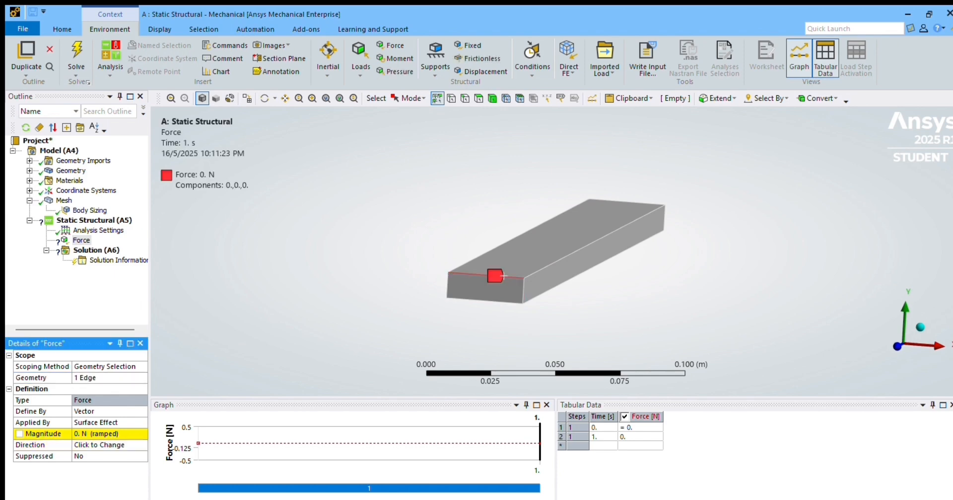
Define the force by components with a Y component of -1000 N.
{"action": "left_click", "coordinate": [106, 411]}
{"action": "left_click", "coordinate": [142, 412]}
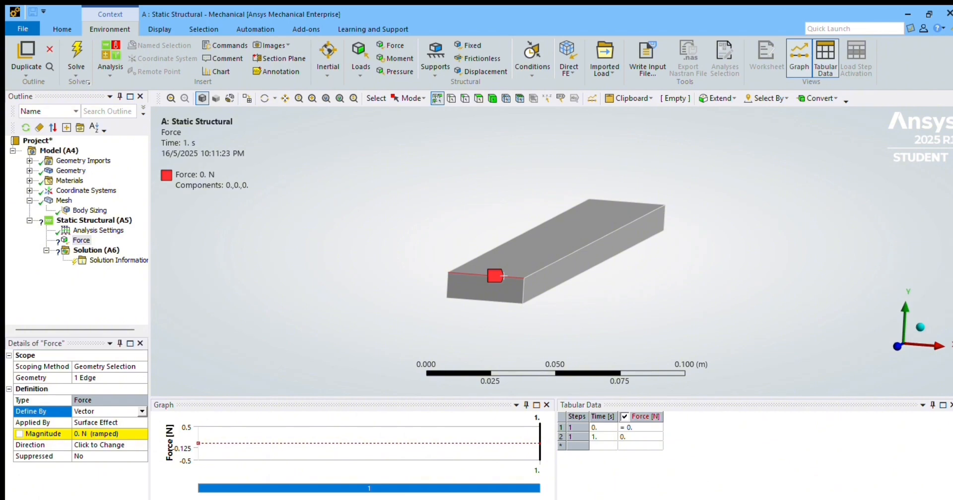
{"action": "left_click", "coordinate": [98, 431]}
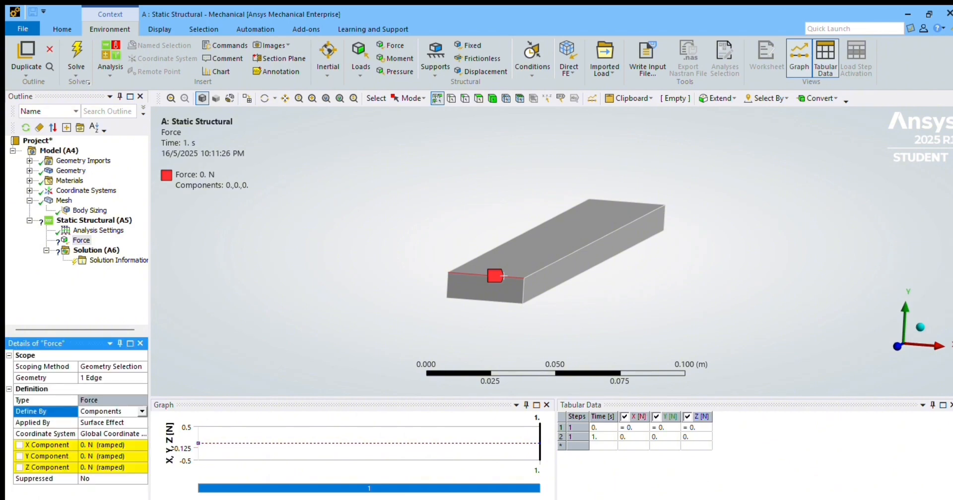
{"action": "left_click", "coordinate": [110, 456]}
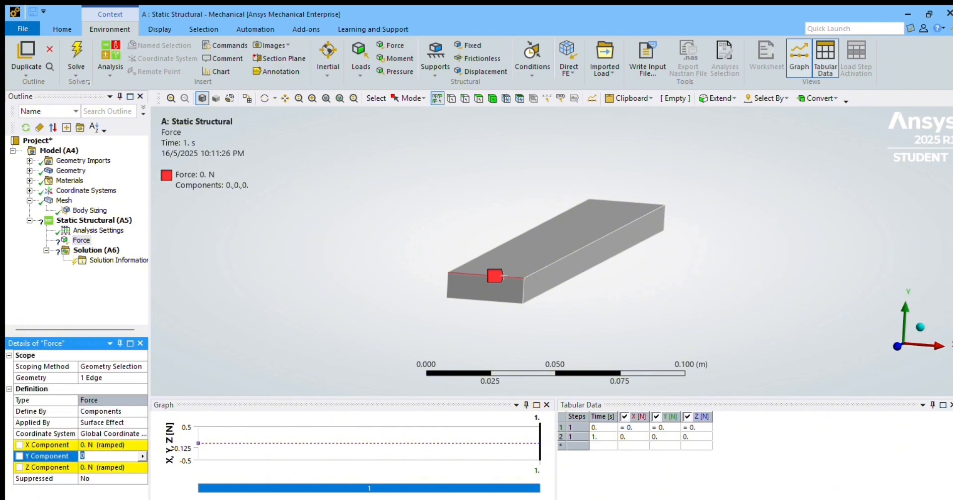
{"action": "type", "text": "-1000"}
{"action": "key", "text": "Return"}
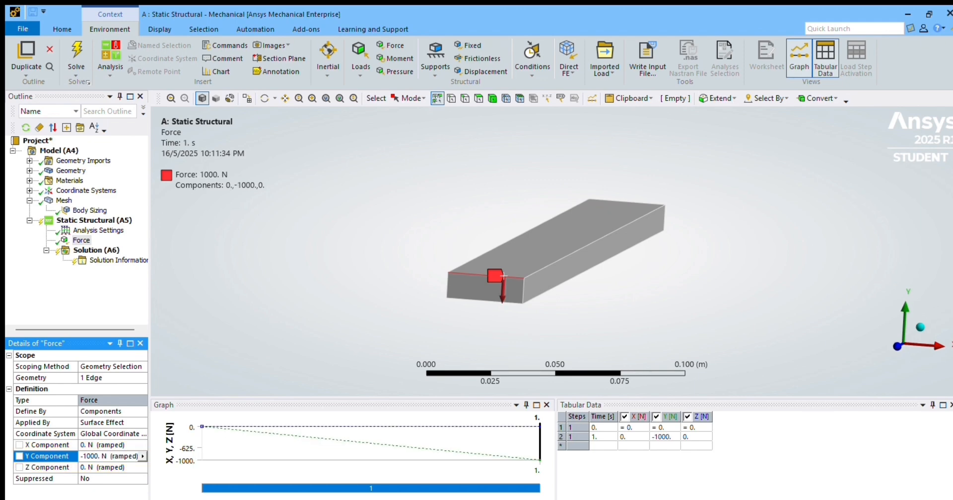
{"action": "left_click", "coordinate": [140, 343]}
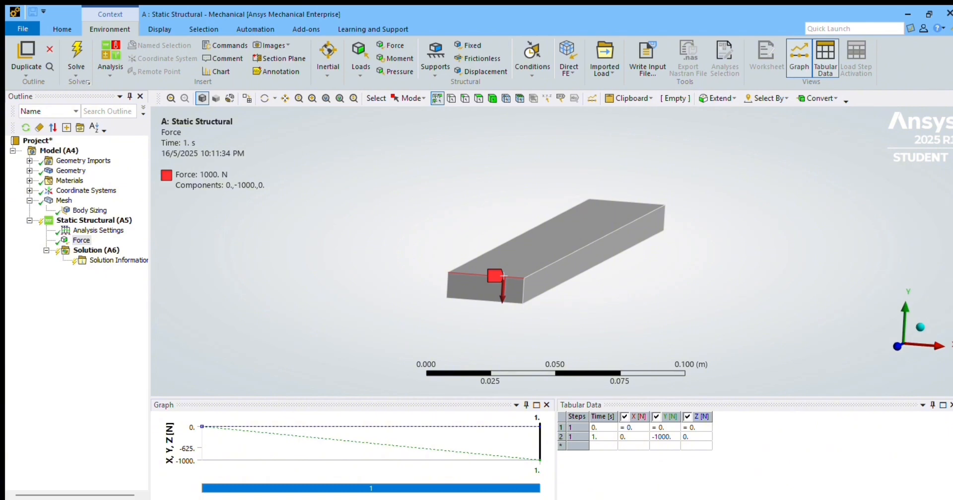
Apply a fixed support to the bar's end face opposite the loaded edge.
{"action": "left_click", "coordinate": [469, 45]}
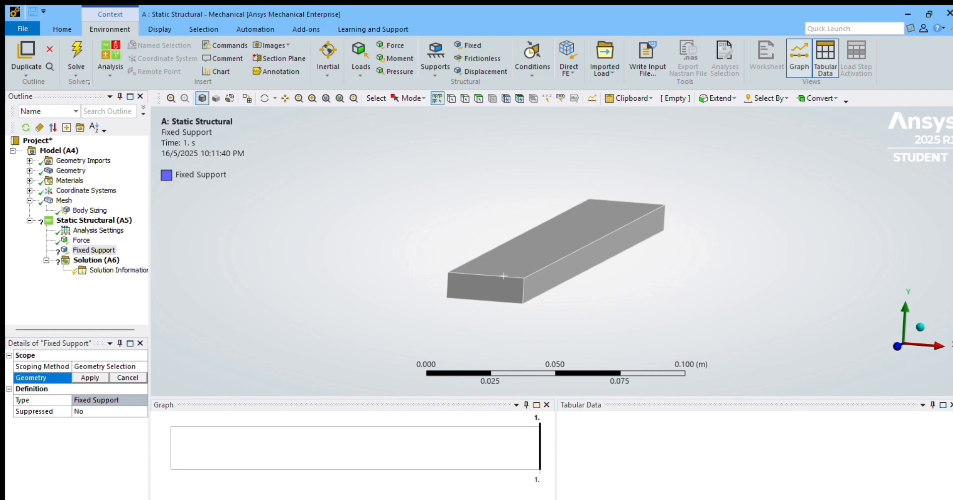
{"action": "middle_click_drag", "start_coordinate": [503, 276], "coordinate": [288, 299]}
{"action": "left_click", "coordinate": [815, 210]}
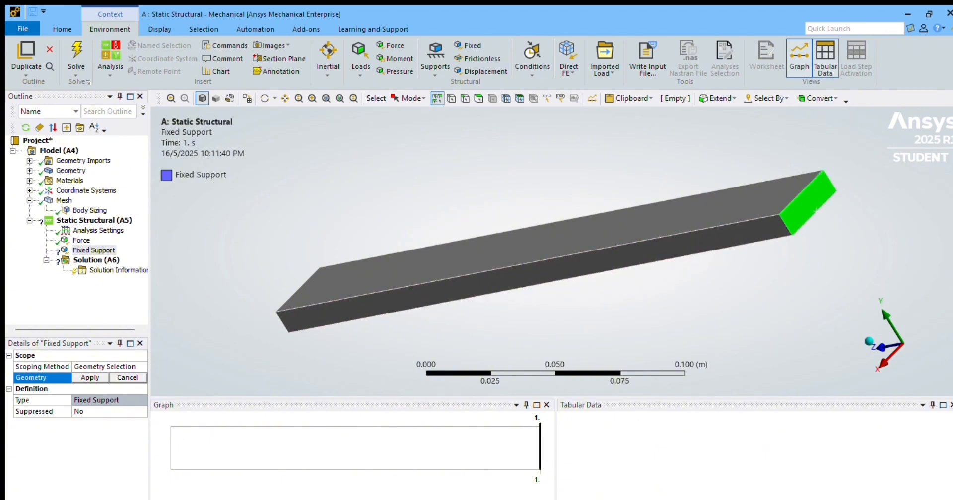
{"action": "left_click", "coordinate": [90, 379]}
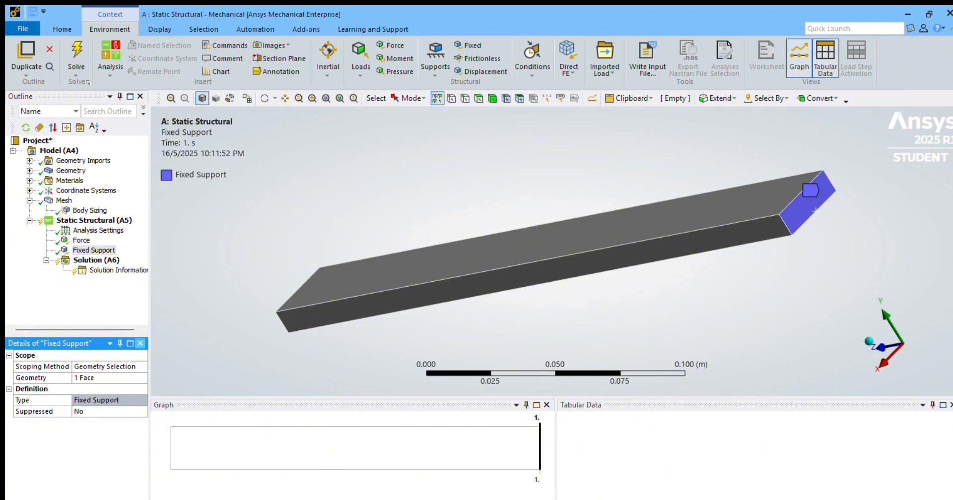
{"action": "left_click", "coordinate": [141, 343]}
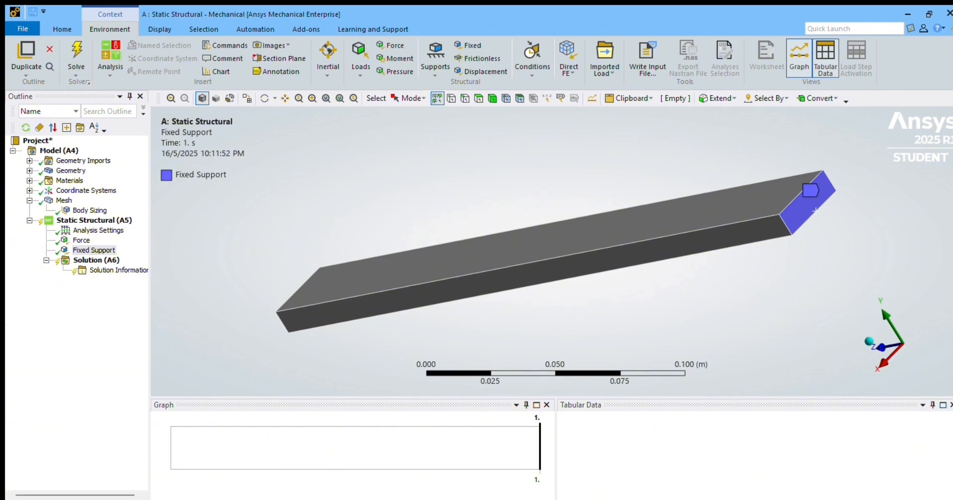
Add Total Deformation, Equivalent Stress and Normal Stress results to the solution and solve the analysis.
{"action": "double_click", "coordinate": [96, 260]}
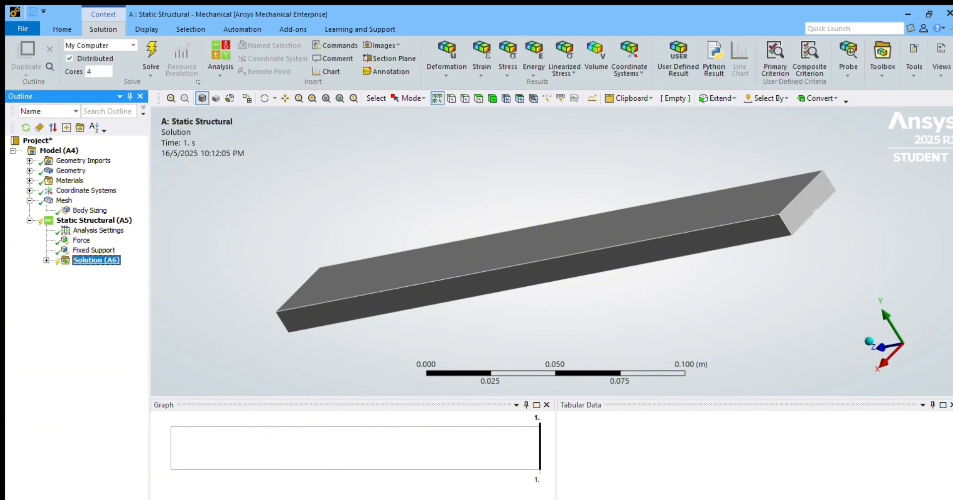
{"action": "double_click", "coordinate": [96, 260]}
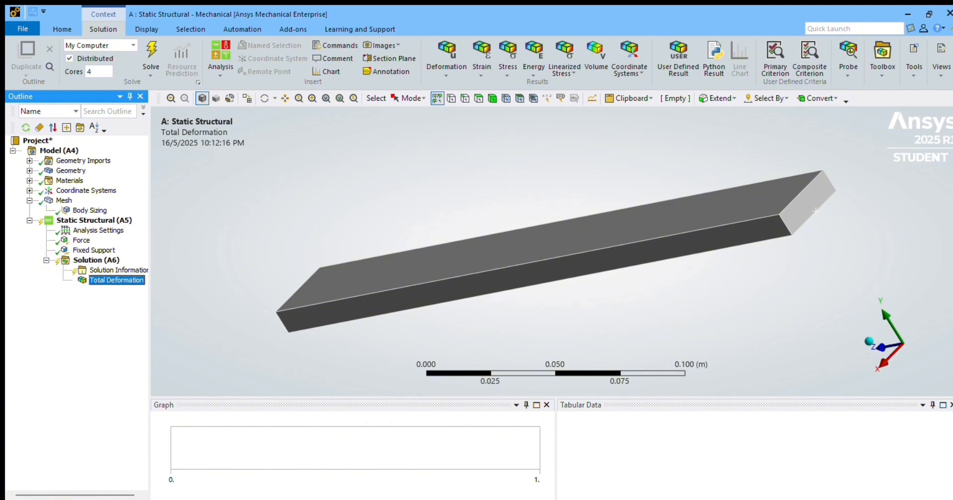
{"action": "left_click", "coordinate": [96, 260]}
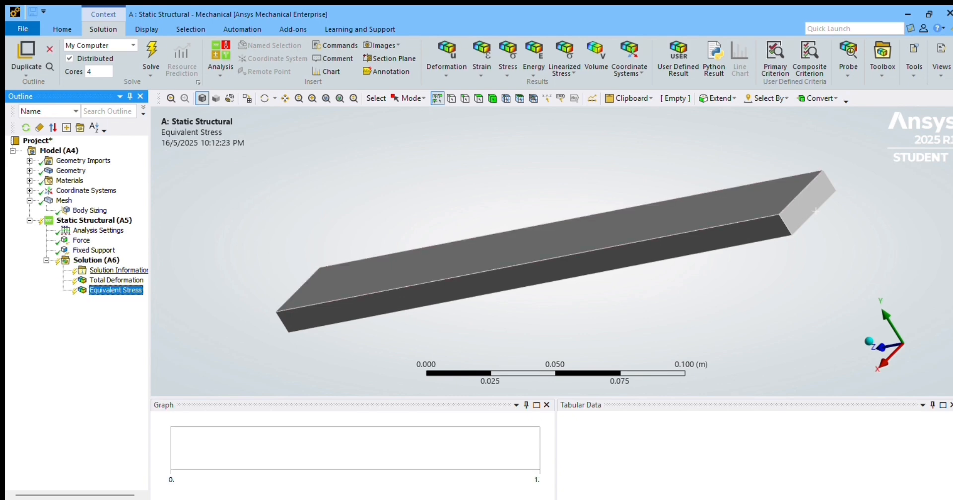
{"action": "left_click", "coordinate": [96, 261]}
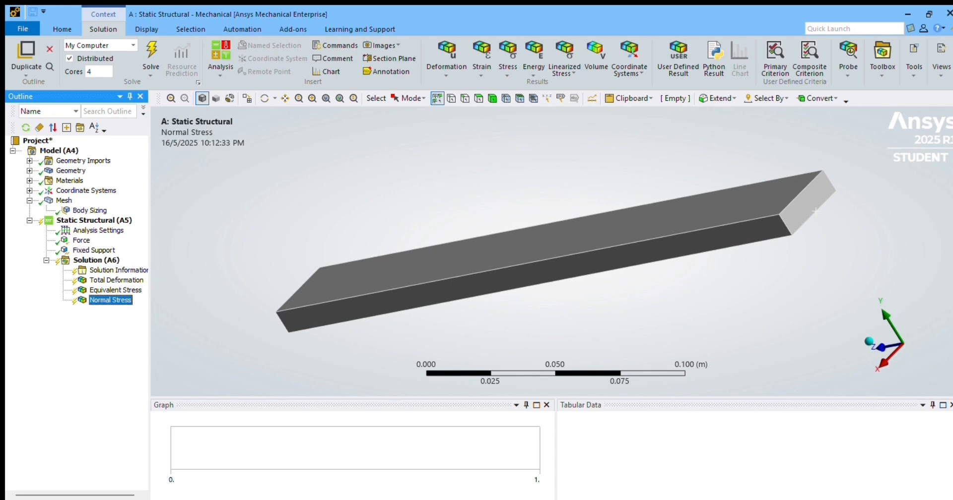
{"action": "left_click", "coordinate": [97, 260]}
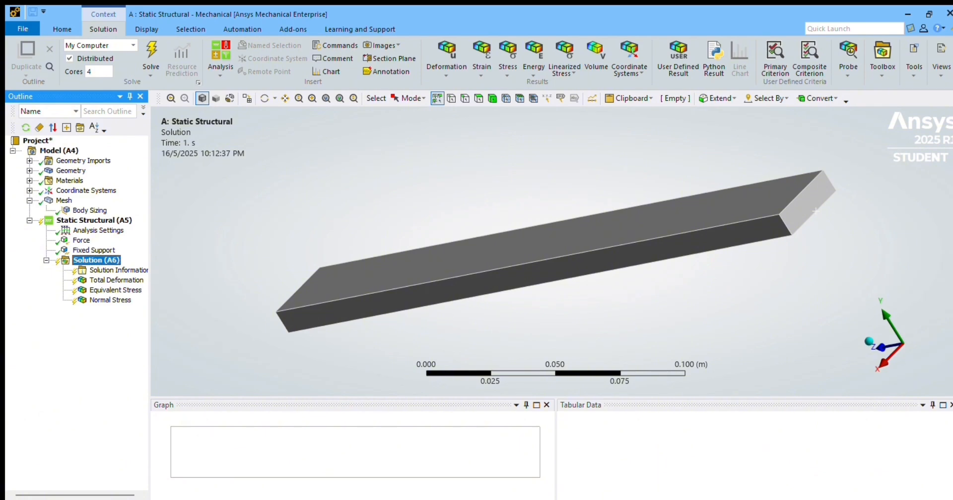
{"action": "key", "text": "F5"}
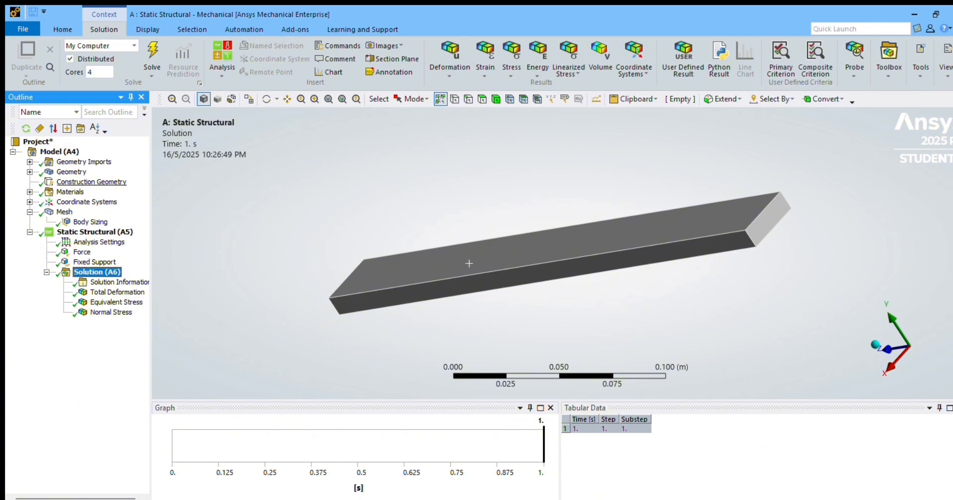
Add a two-point path to the construction geometry, with its start location at the centre of the bar's wide upper face.
{"action": "left_click", "coordinate": [72, 172]}
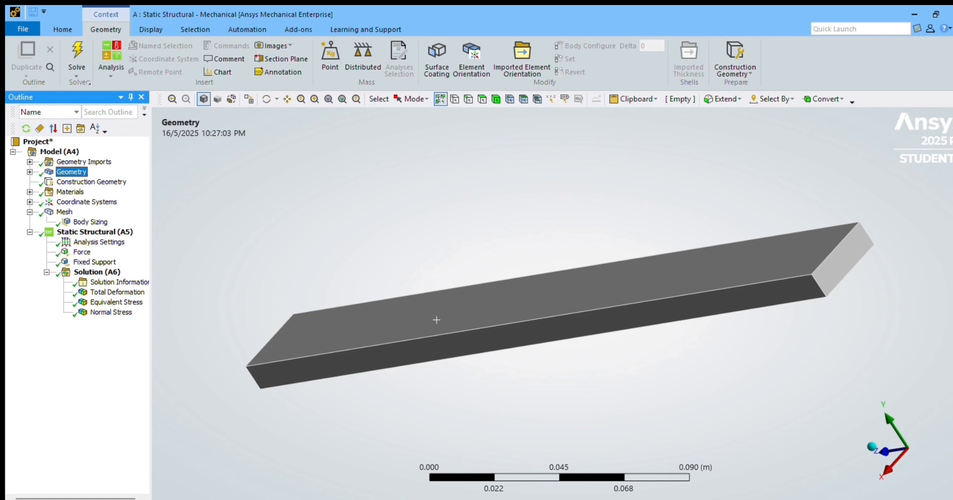
{"action": "left_click", "coordinate": [734, 86]}
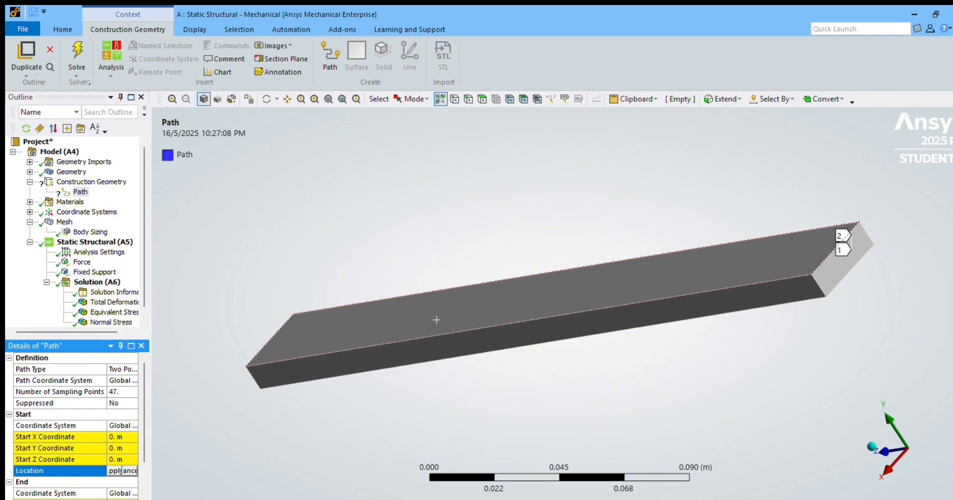
{"action": "left_click", "coordinate": [451, 299]}
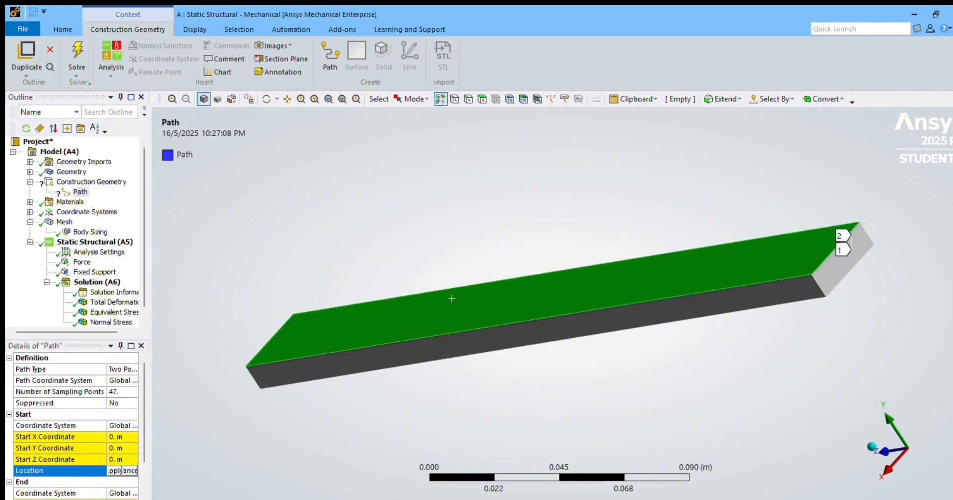
{"action": "left_click", "coordinate": [115, 471]}
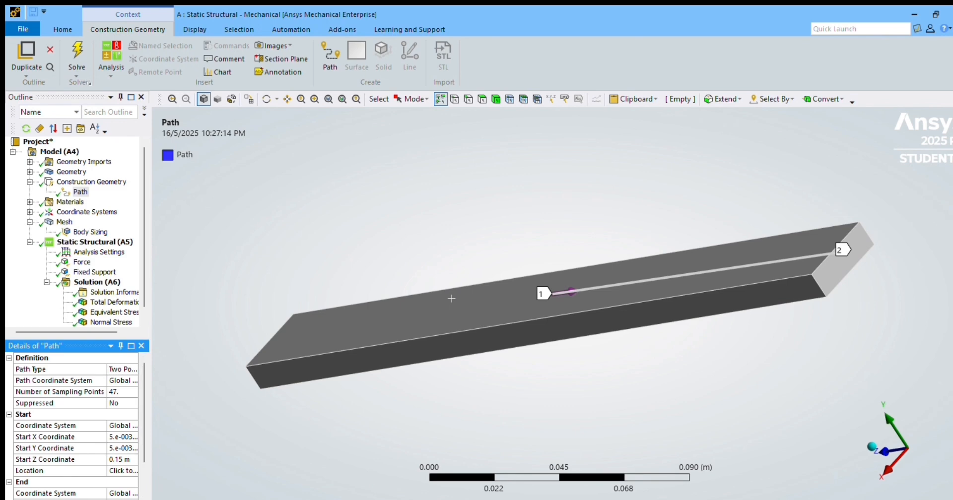
{"action": "scroll", "coordinate": [74, 427], "scroll_direction": "down", "scroll_amount": 2}
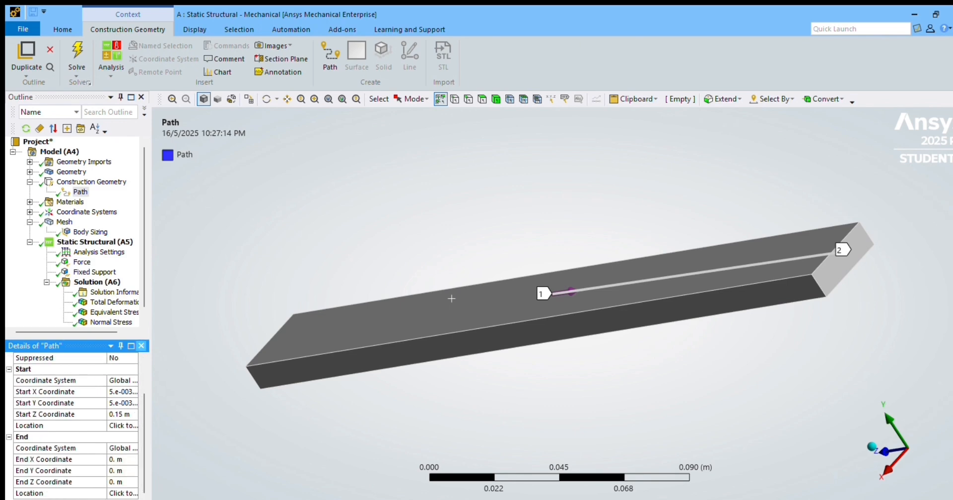
{"action": "left_click", "coordinate": [141, 346]}
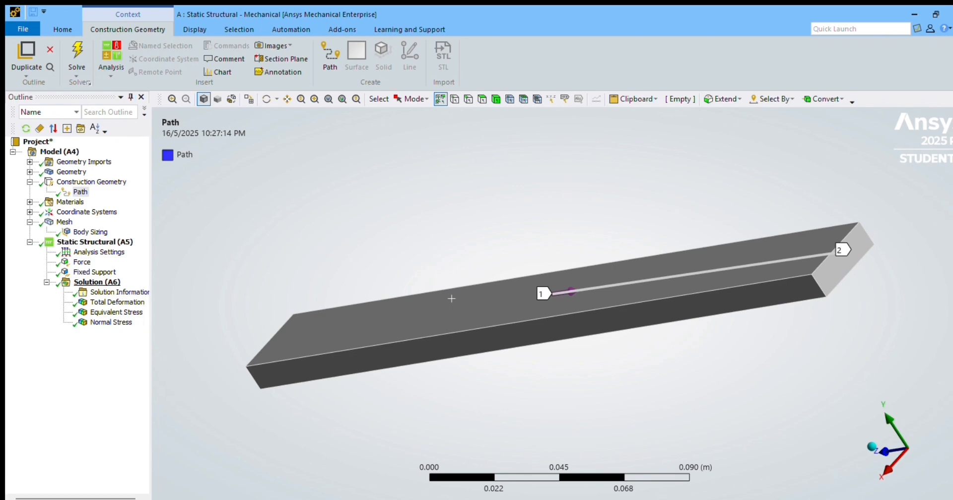
Add a Stress Tool with a second Safety Factor to the solution and scope the first Safety Factor to the path.
{"action": "left_click", "coordinate": [97, 282]}
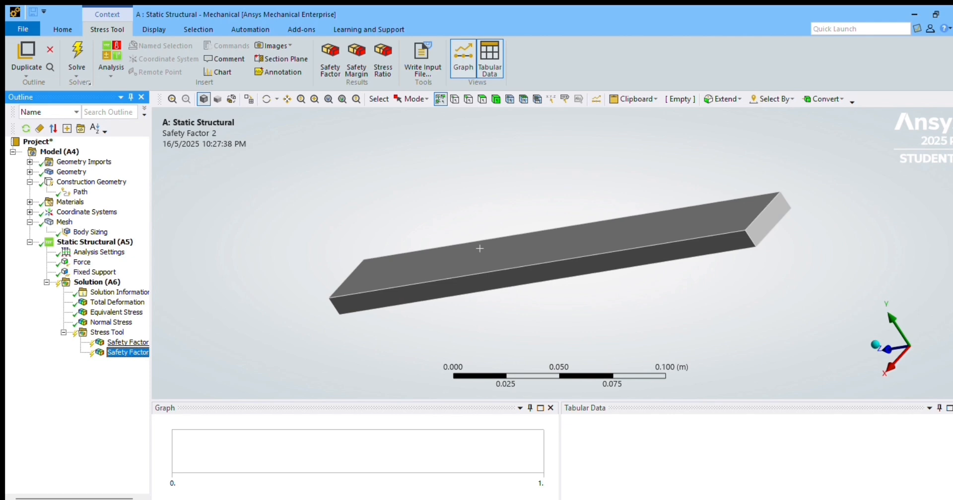
{"action": "left_click", "coordinate": [127, 342]}
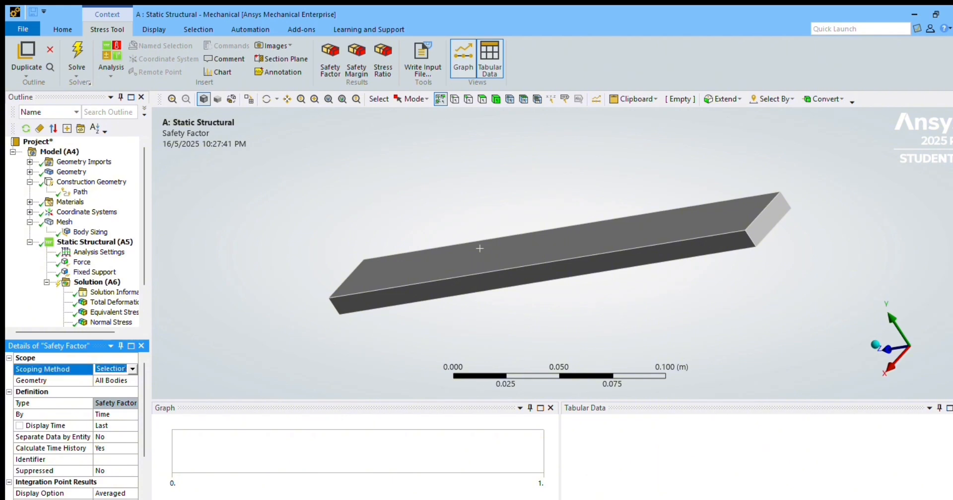
{"action": "left_click", "coordinate": [133, 370]}
{"action": "left_click", "coordinate": [114, 400]}
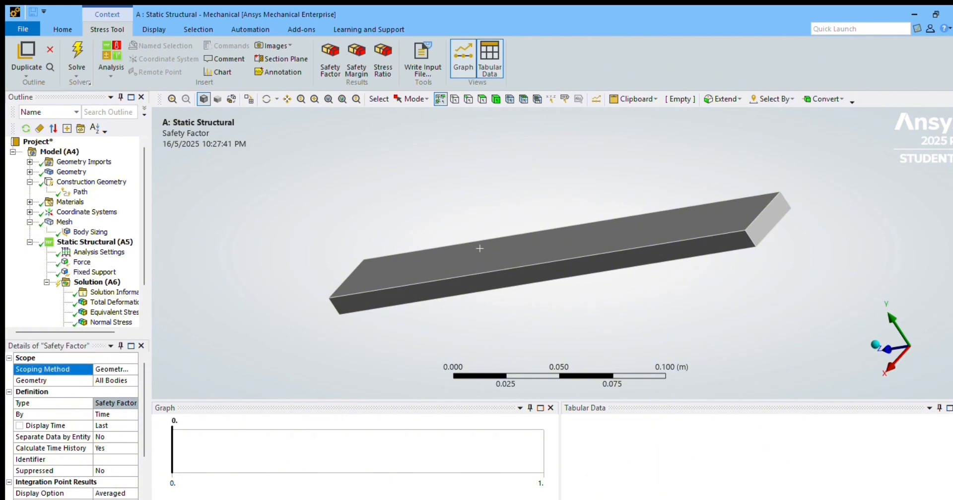
{"action": "left_click", "coordinate": [114, 381]}
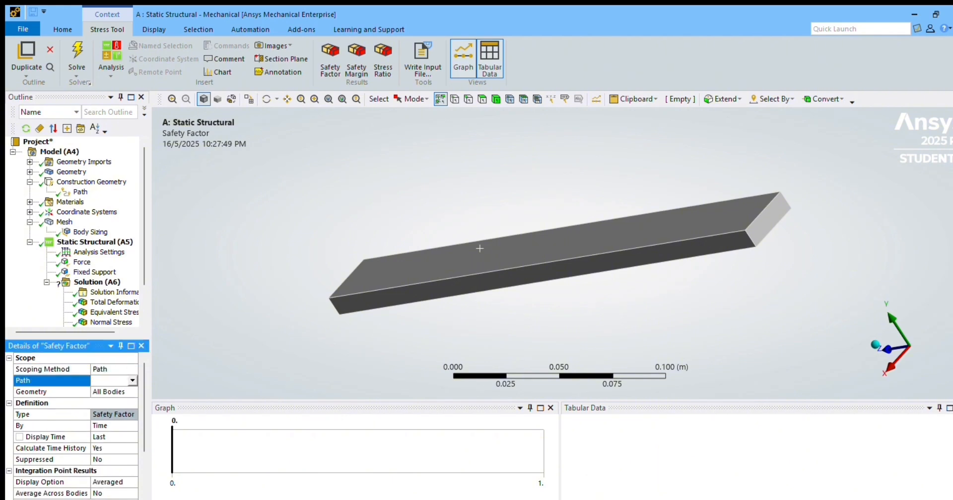
{"action": "left_click", "coordinate": [132, 381]}
{"action": "left_click", "coordinate": [114, 391]}
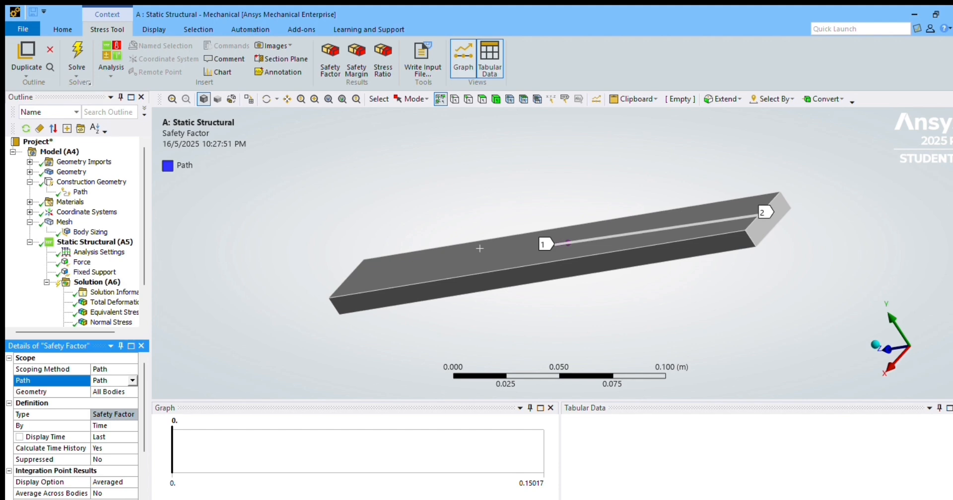
{"action": "left_click", "coordinate": [142, 346]}
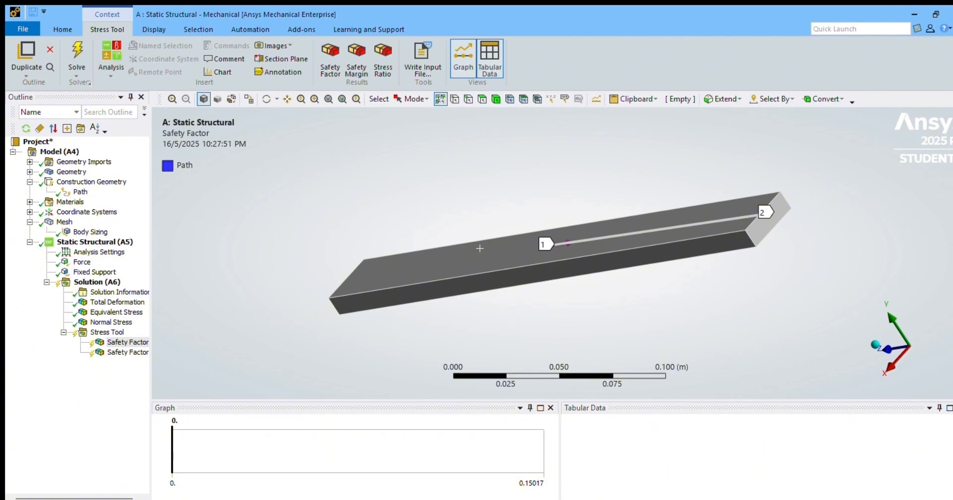
Solve the Stress Tool and display the first Safety Factor result along the path.
{"action": "left_click", "coordinate": [107, 332]}
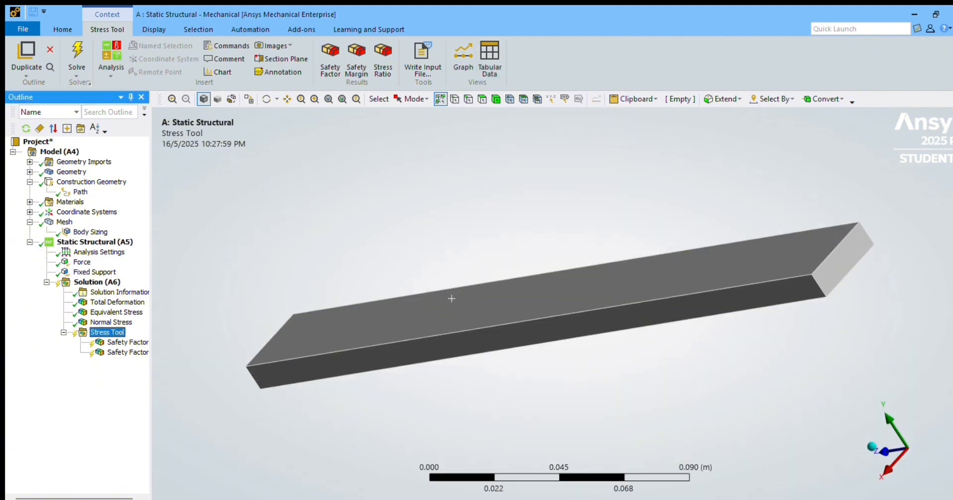
{"action": "key", "text": "F5"}
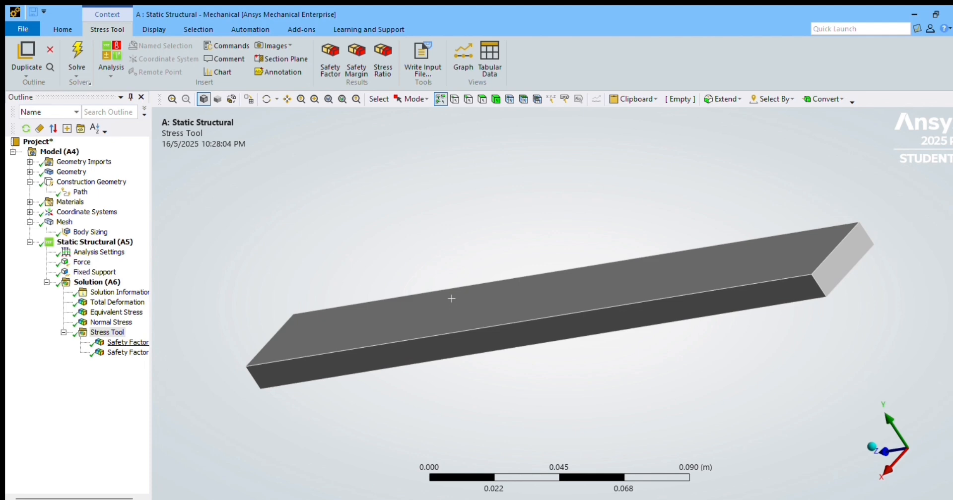
{"action": "left_click", "coordinate": [124, 343]}
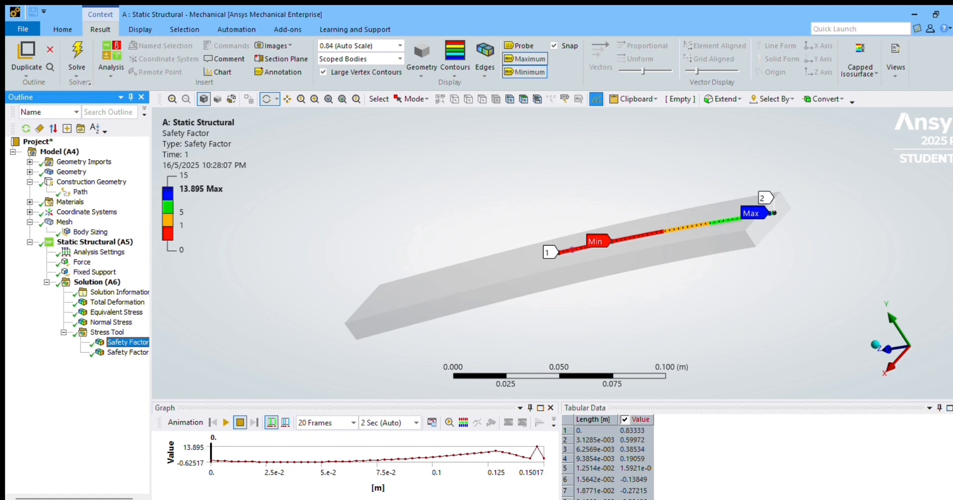
{"action": "left_click", "coordinate": [596, 99]}
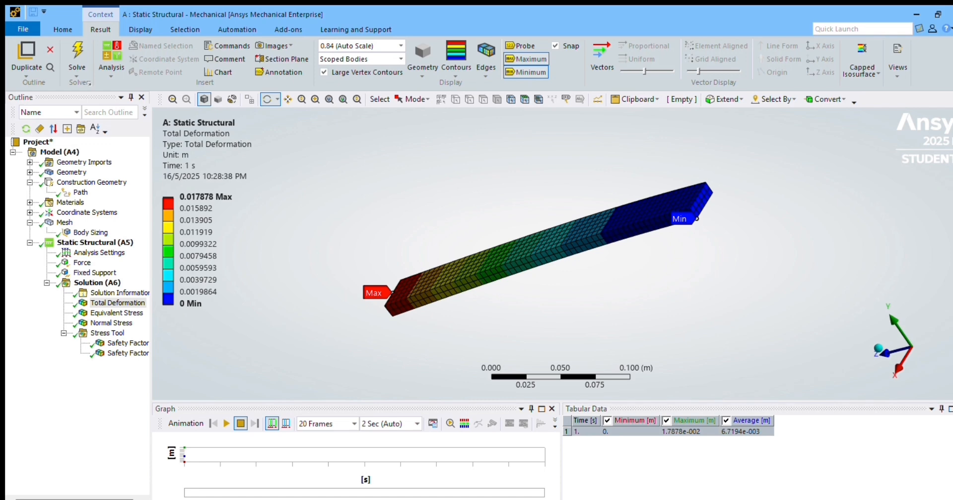
Play and pause the animations of the Total Deformation, Equivalent Stress and Normal Stress results one after another.
{"action": "left_click", "coordinate": [225, 423]}
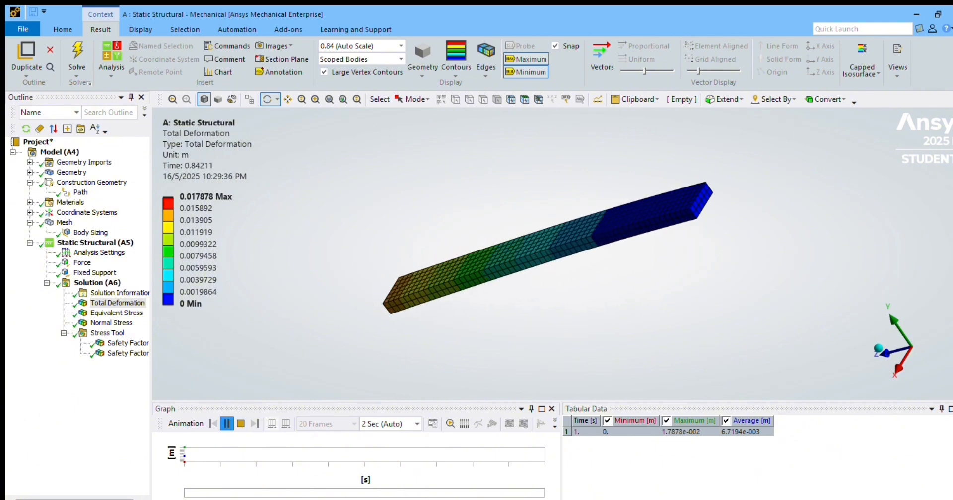
{"action": "left_click", "coordinate": [227, 424]}
{"action": "left_click", "coordinate": [117, 313]}
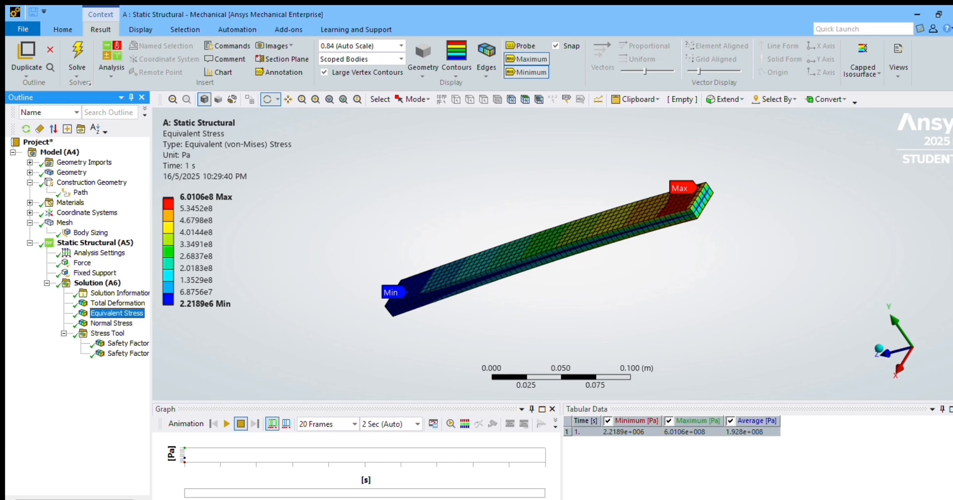
{"action": "left_click", "coordinate": [227, 424]}
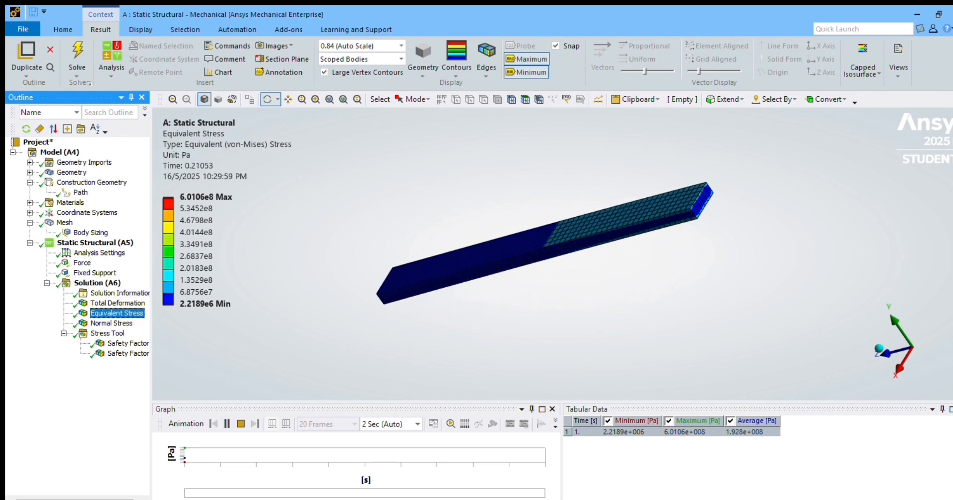
{"action": "left_click", "coordinate": [227, 423]}
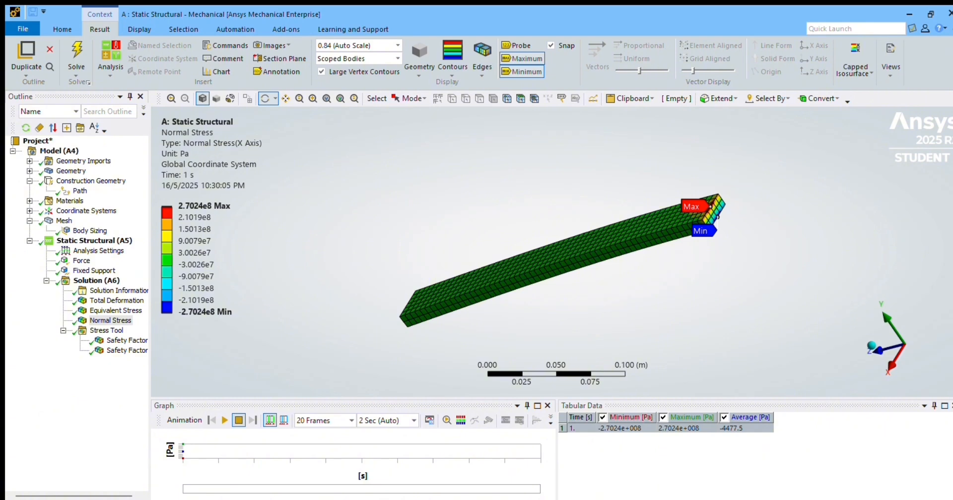
{"action": "left_click", "coordinate": [224, 420]}
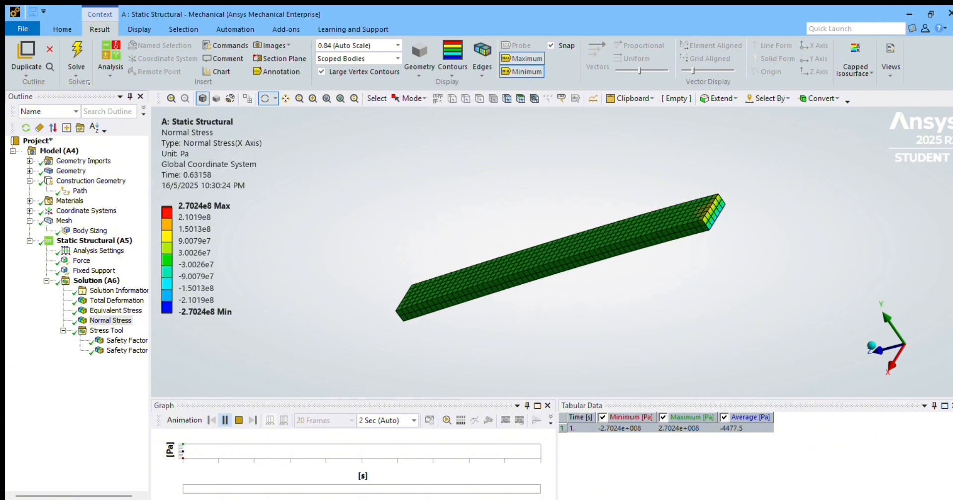
{"action": "left_click", "coordinate": [225, 420]}
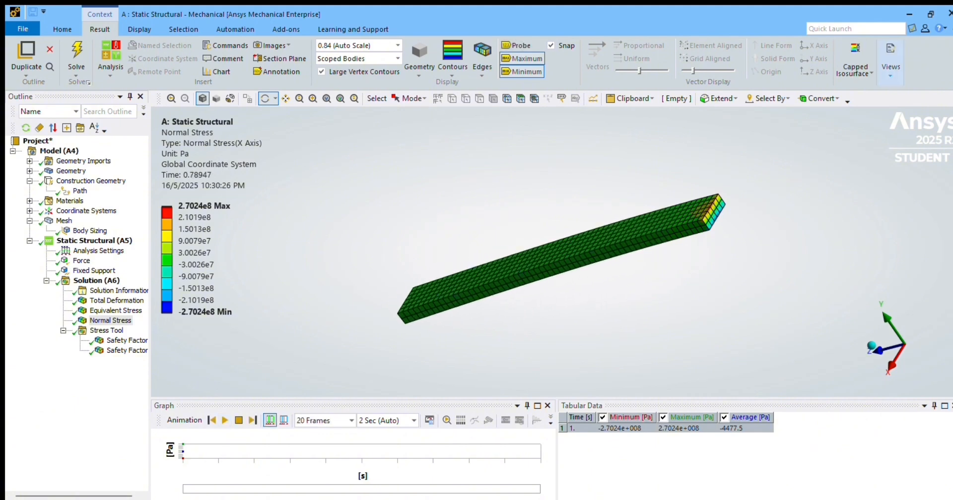